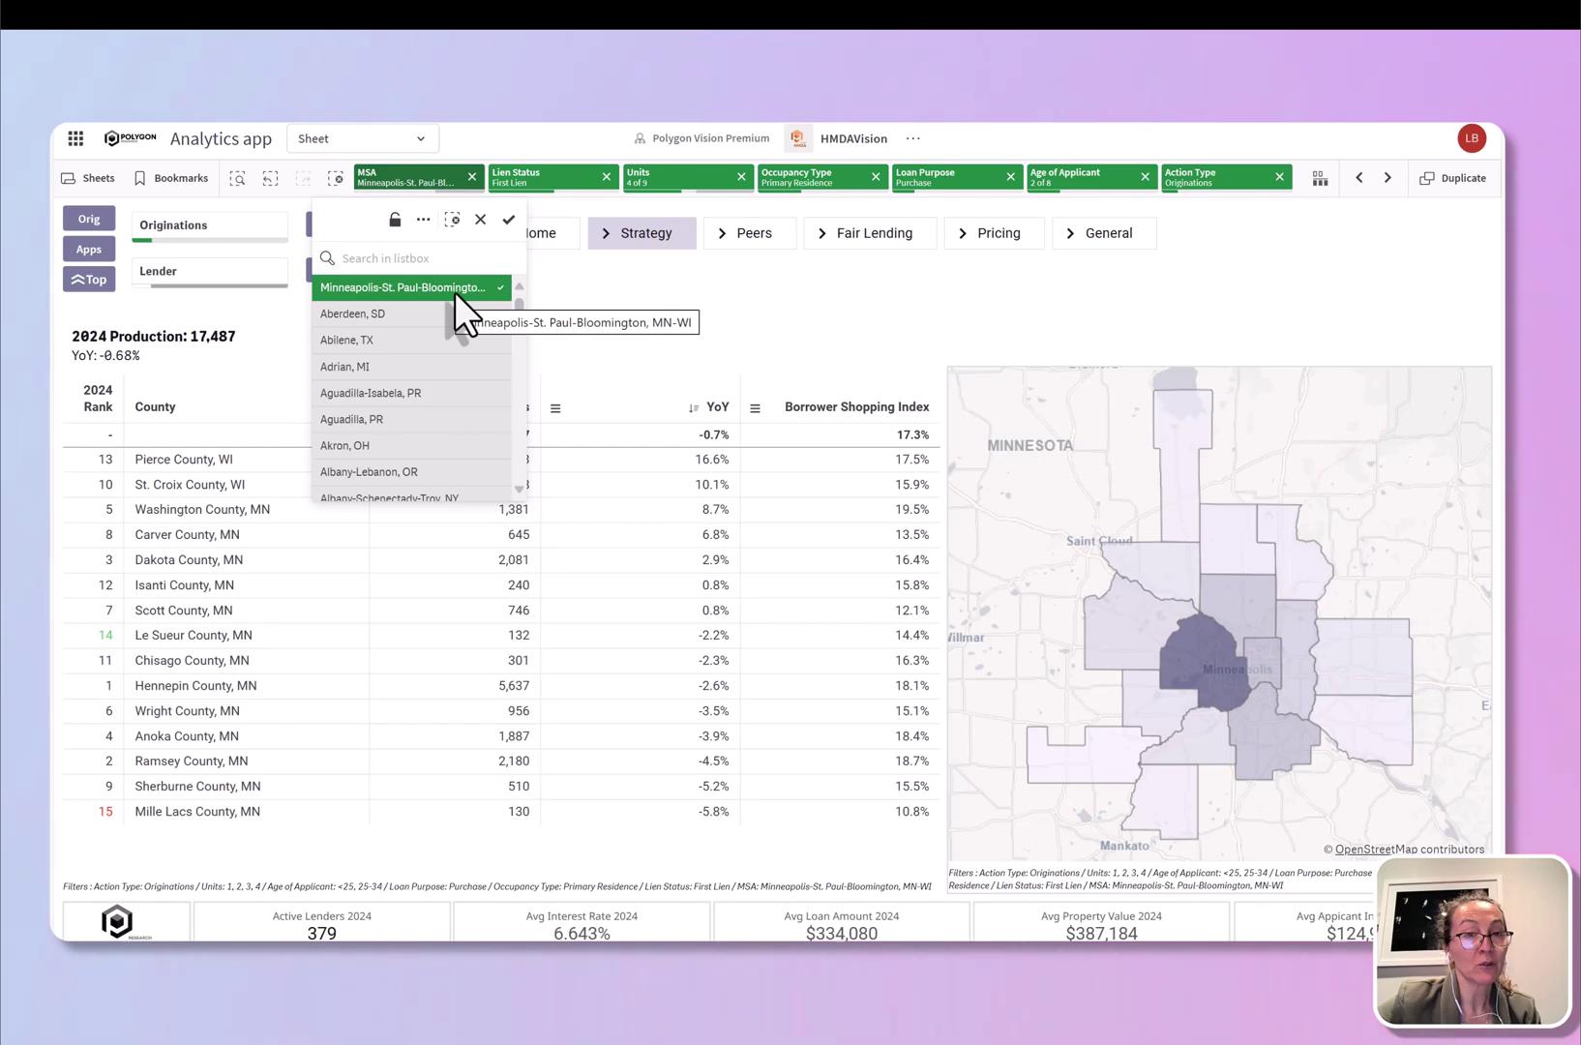
Review the active Lien Status, Units, Occupancy Type, Loan Purpose and Age of Applicant filters for the Minneapolis-St. Paul metro area.
click(526, 177)
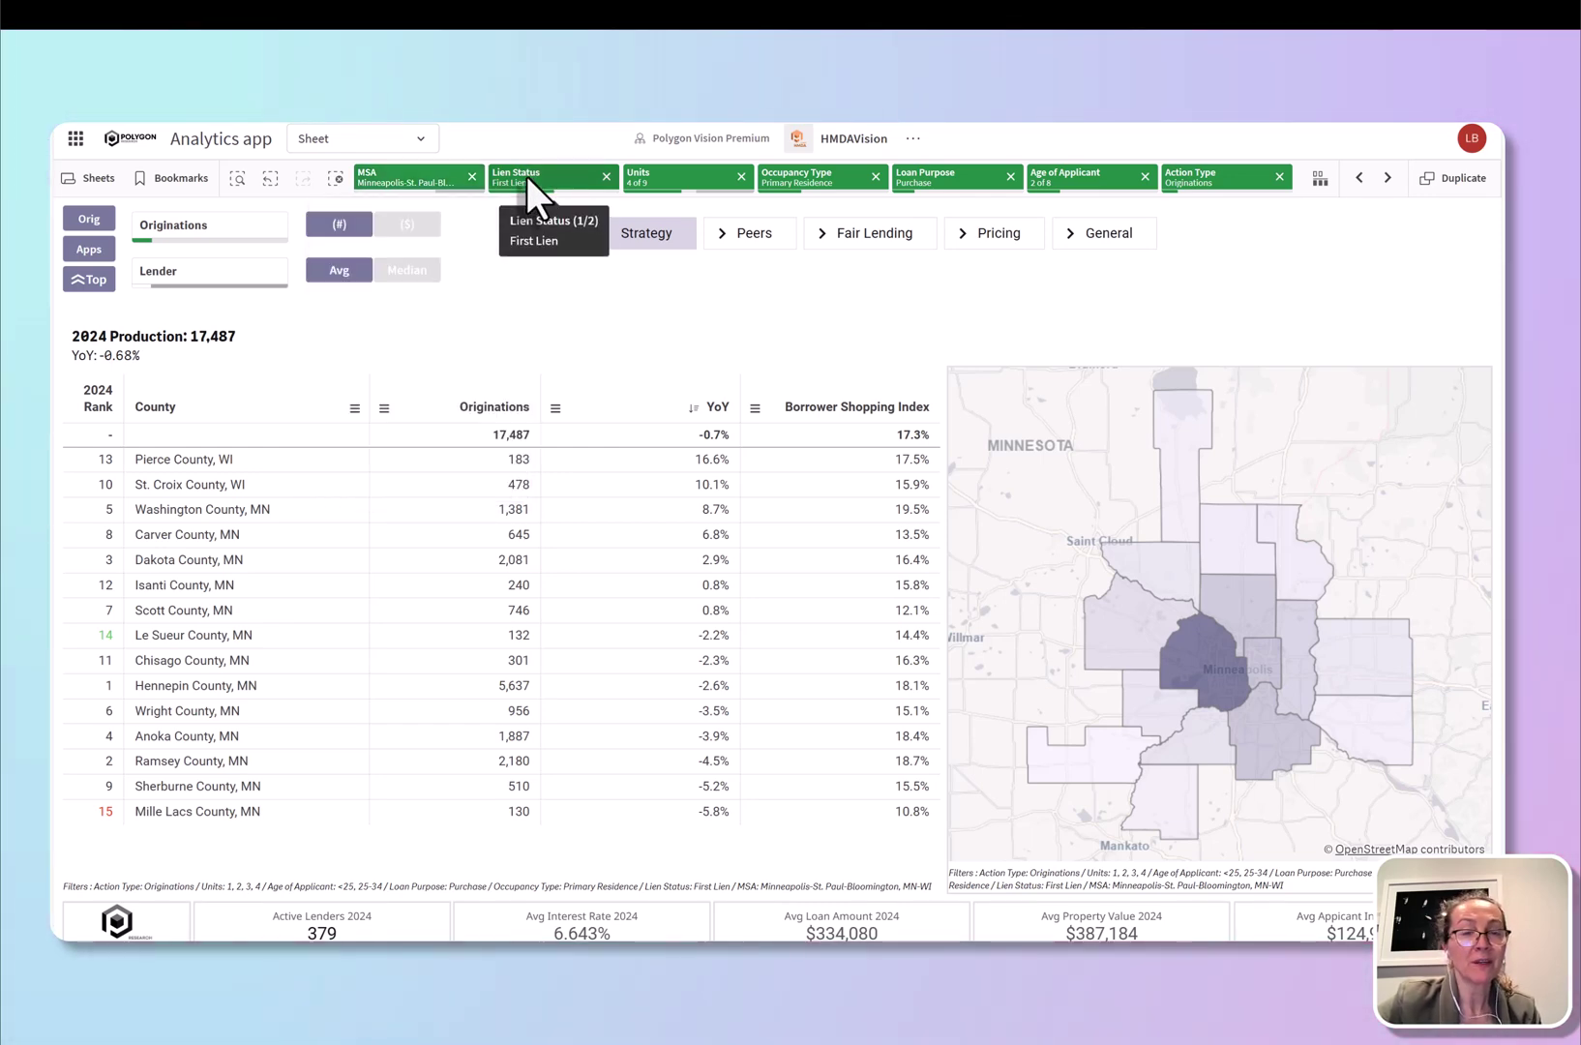
click(709, 184)
click(791, 189)
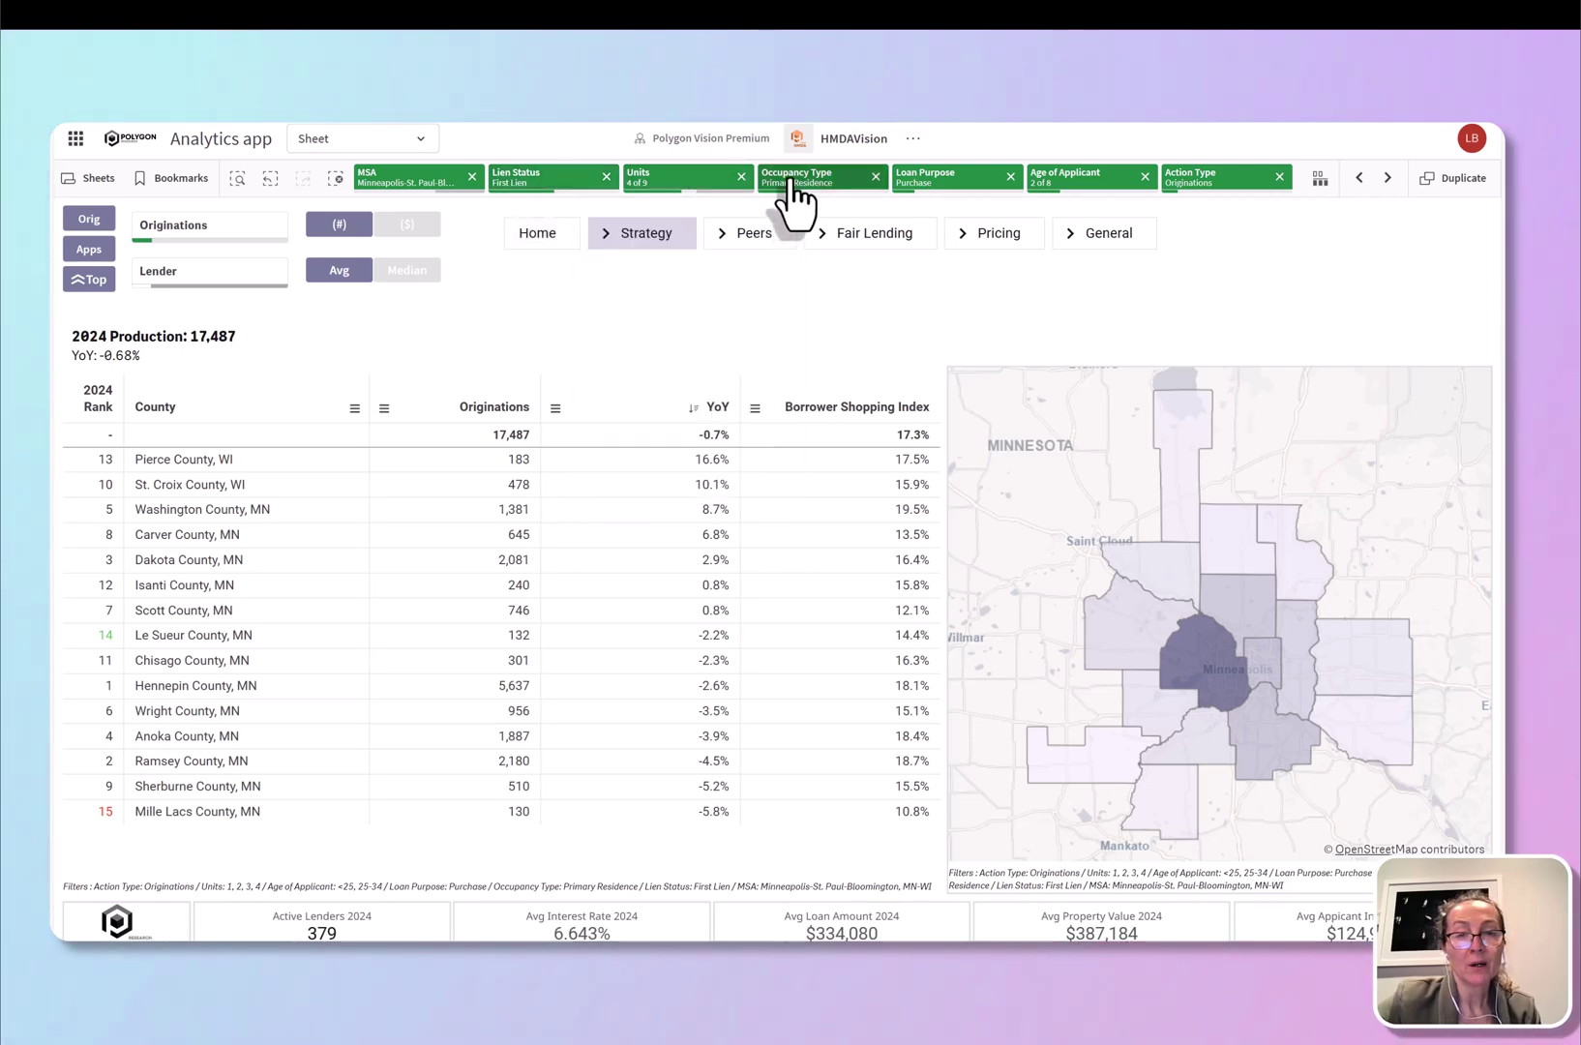
click(975, 178)
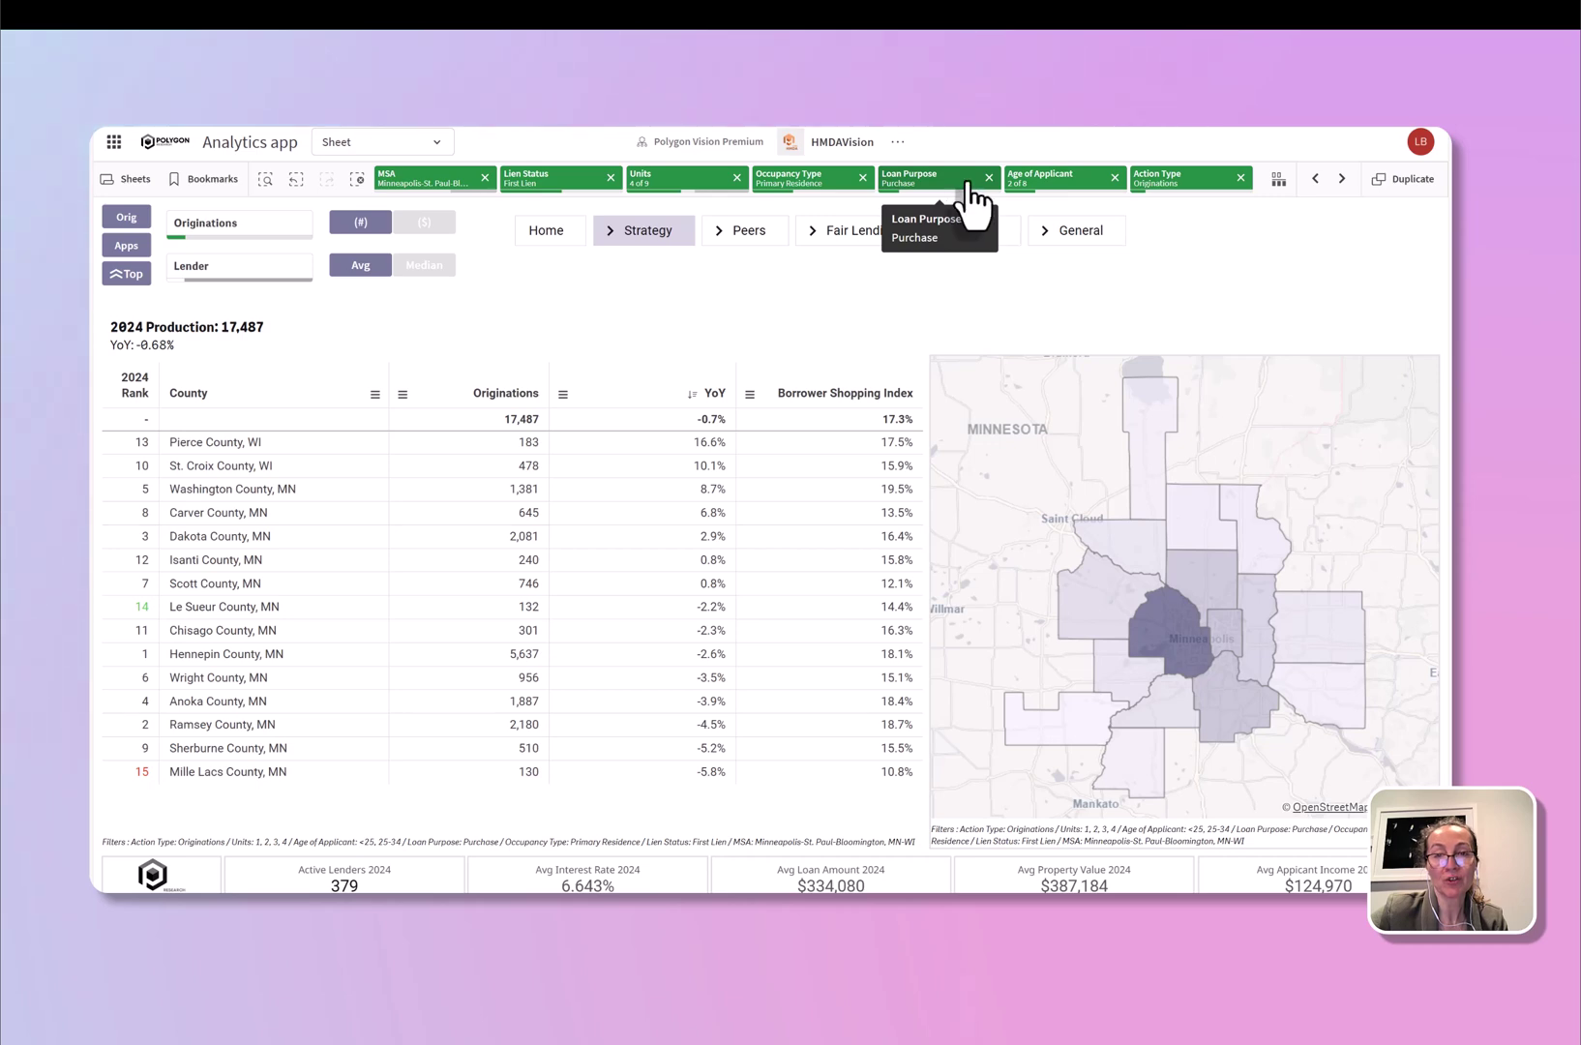
click(1057, 183)
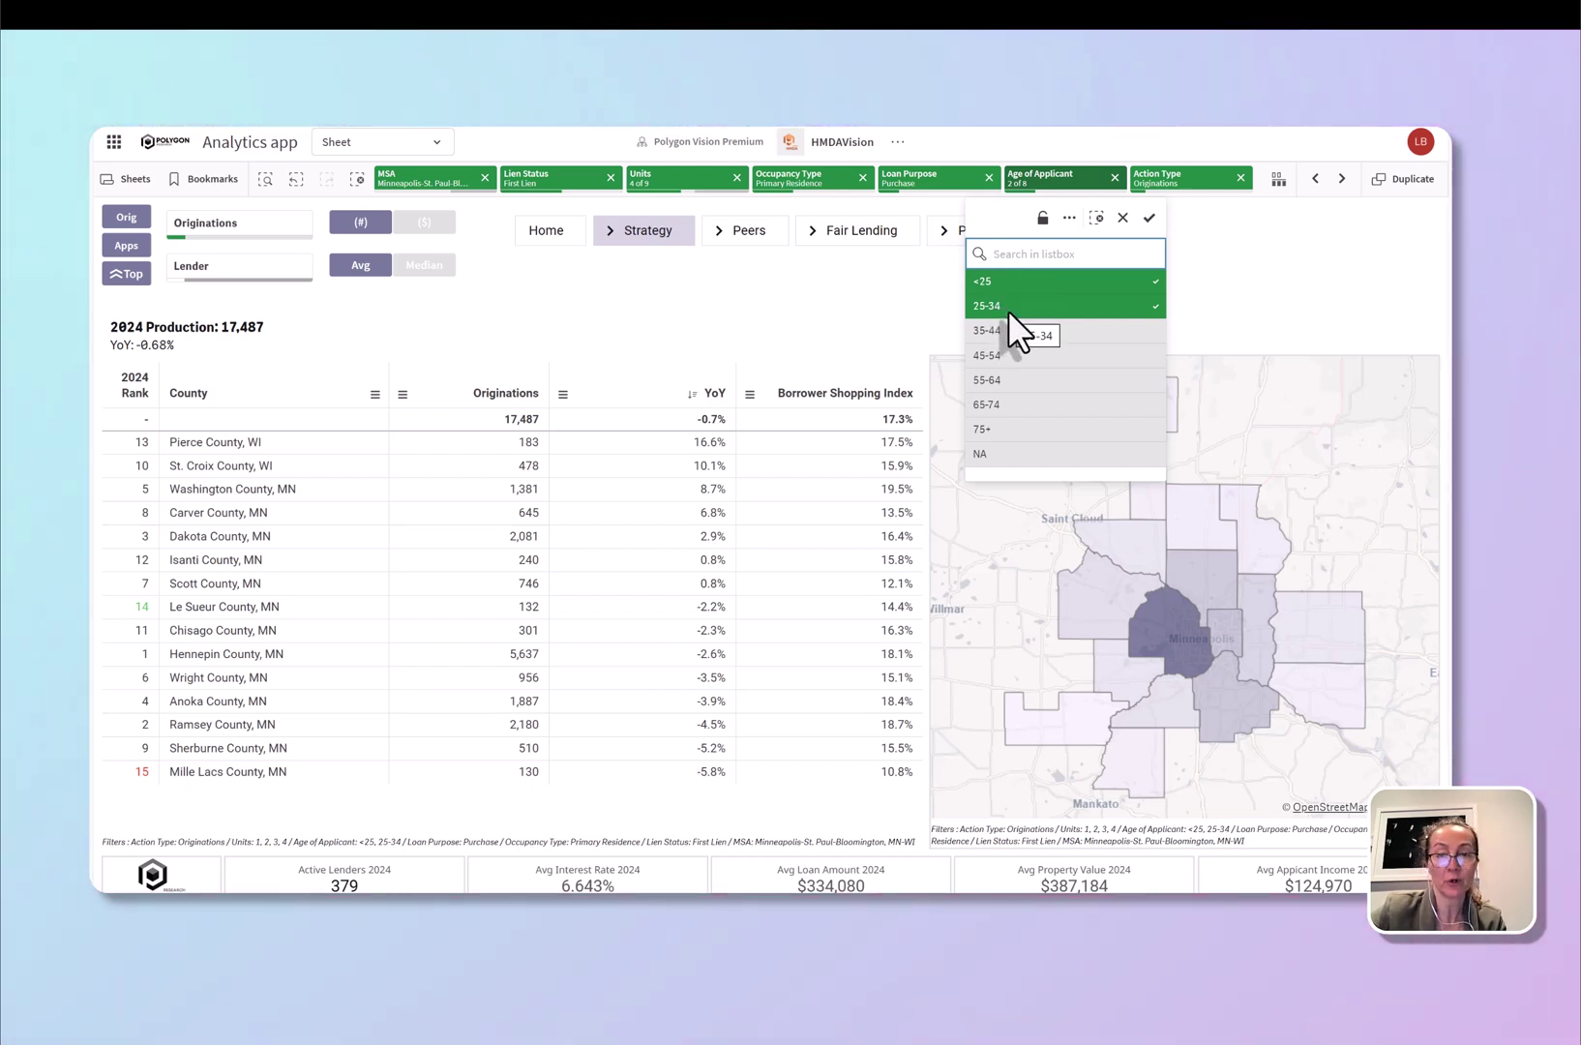
click(913, 322)
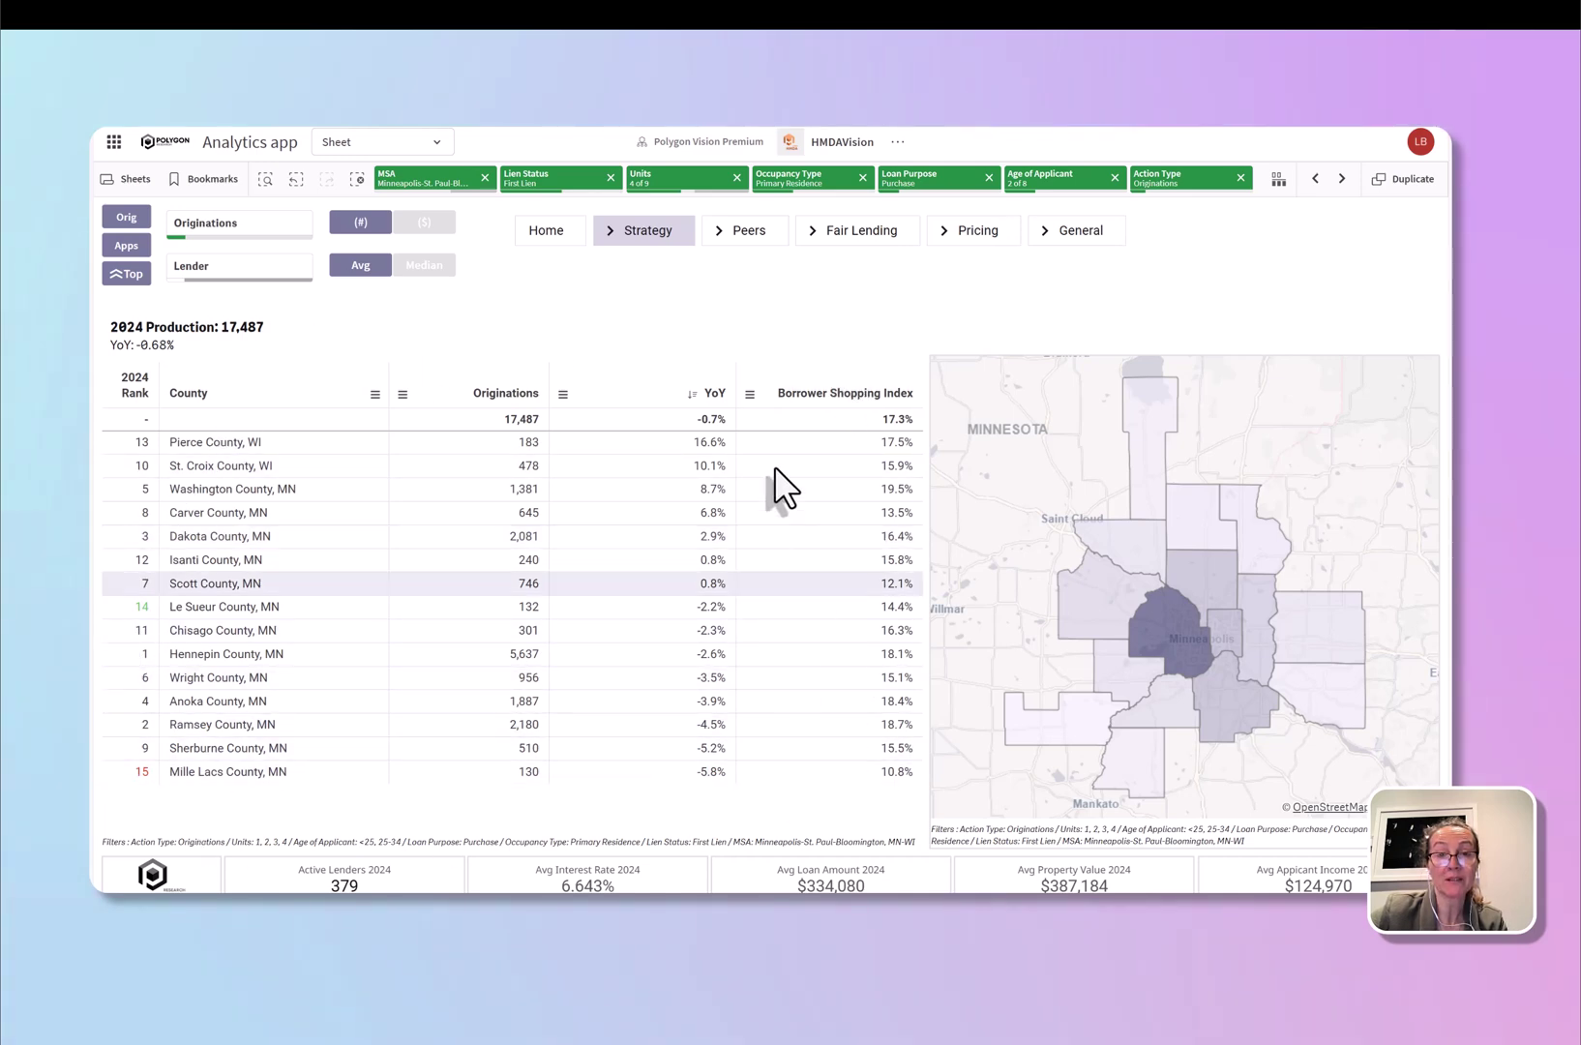
click(1037, 180)
click(1034, 184)
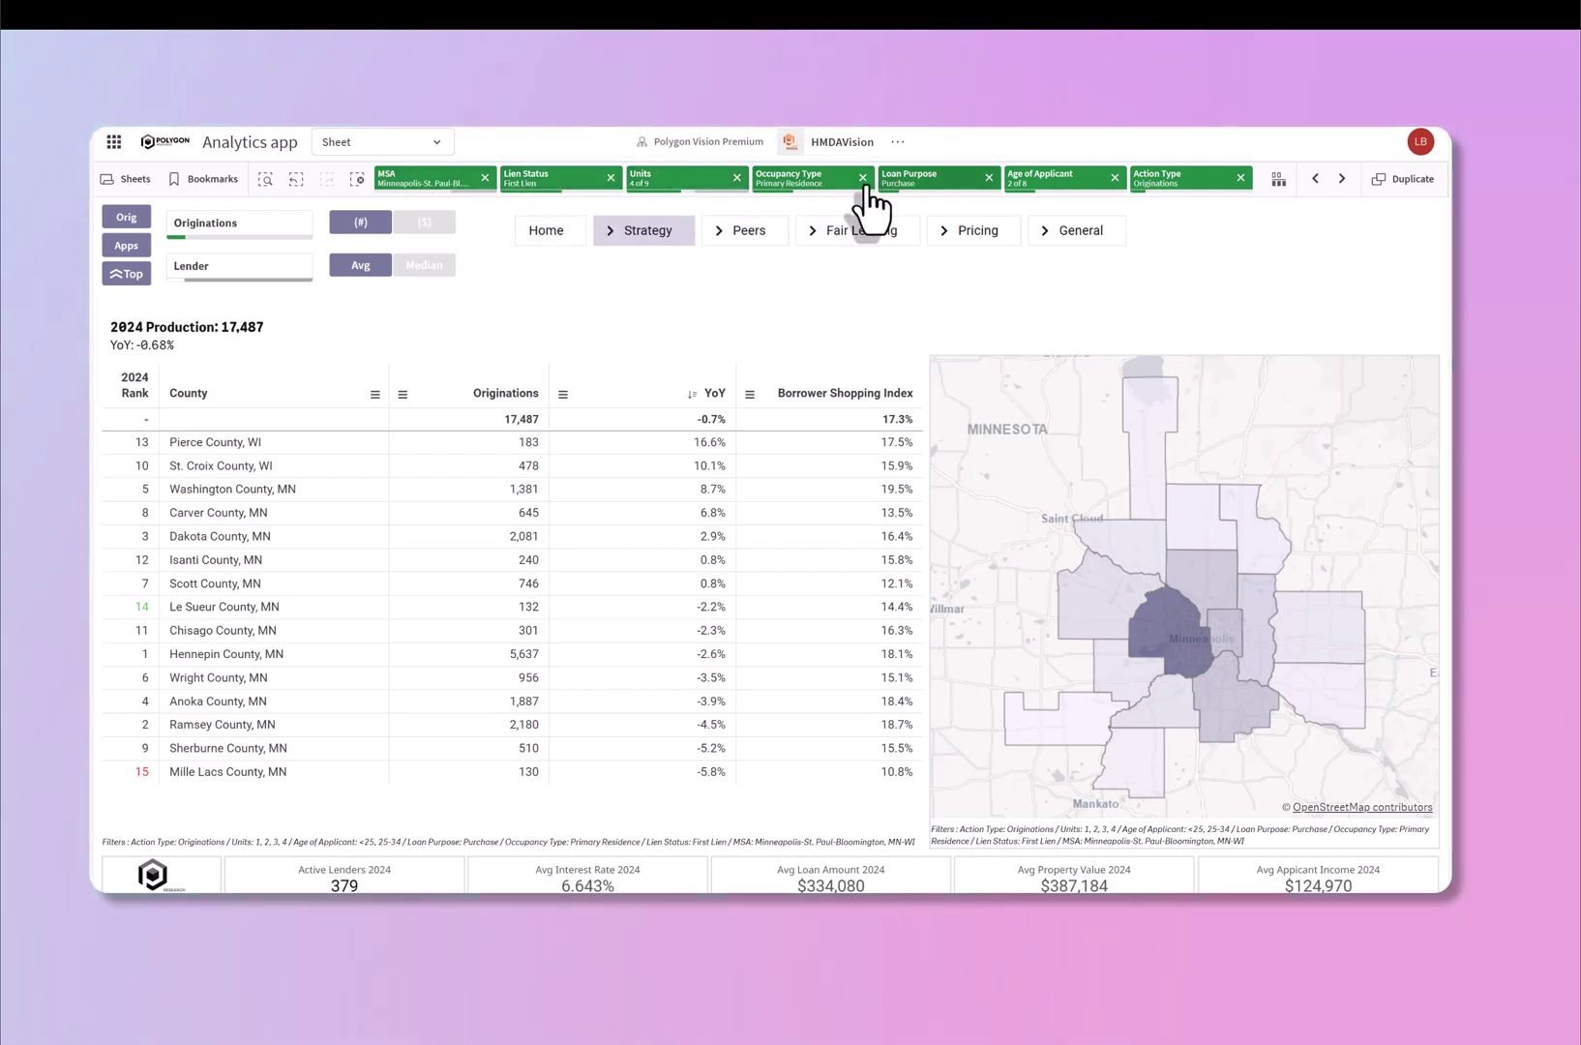
click(1049, 193)
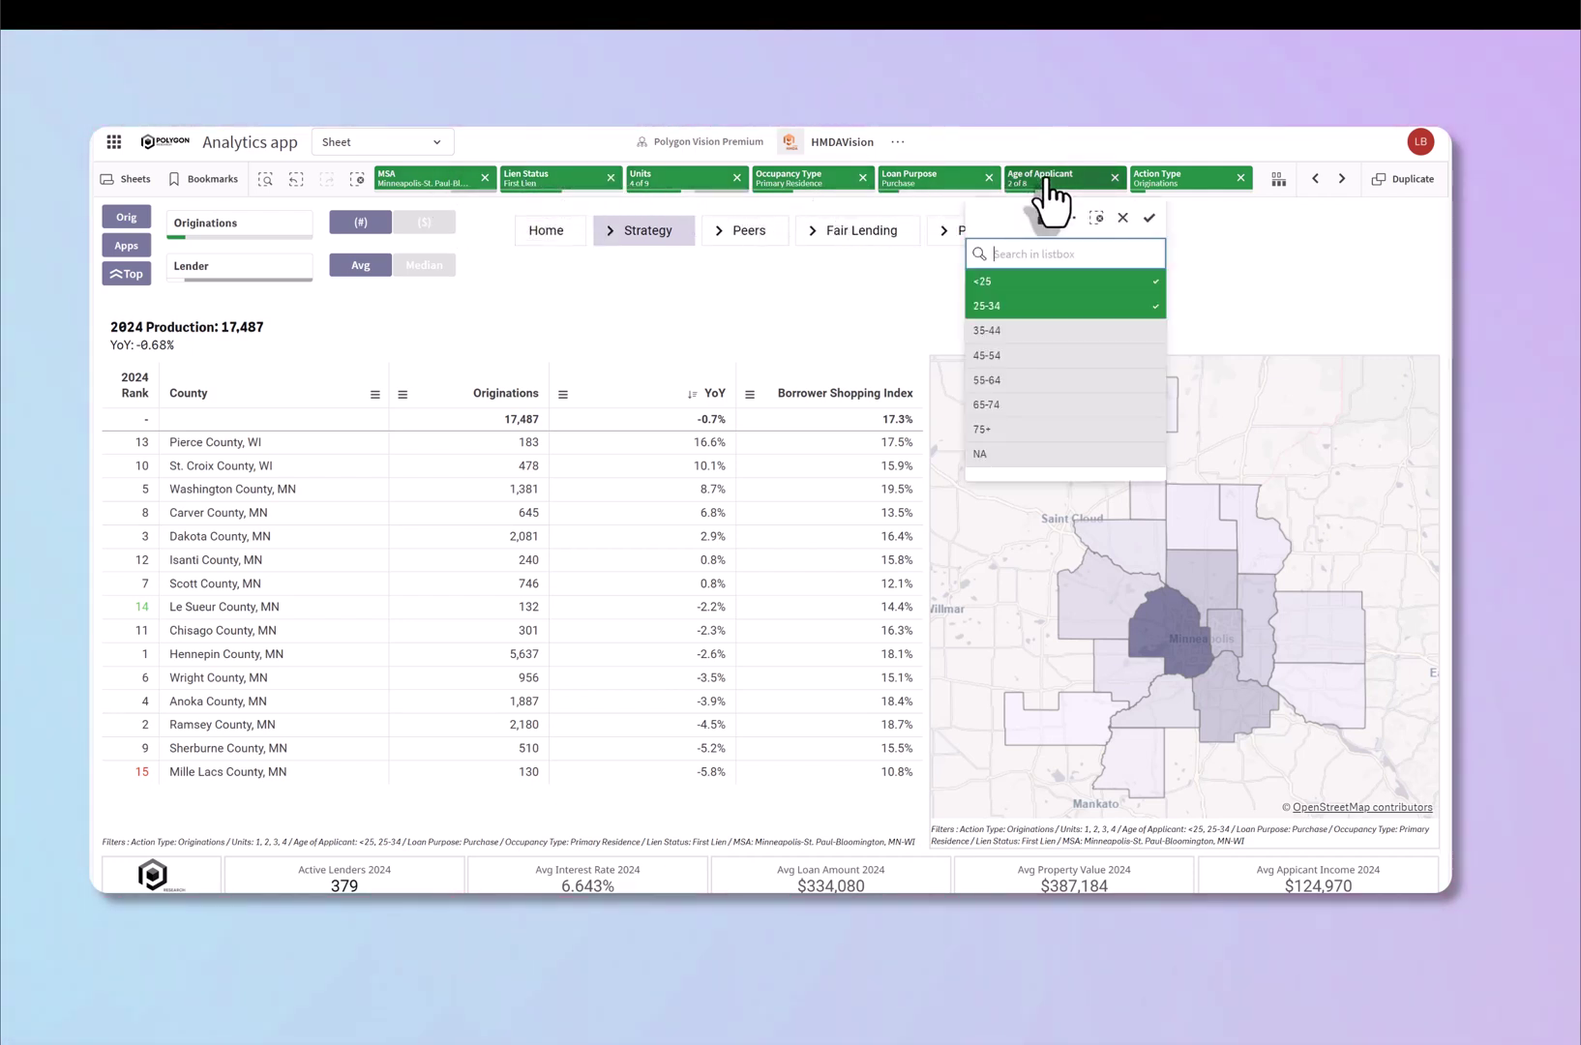
click(1047, 197)
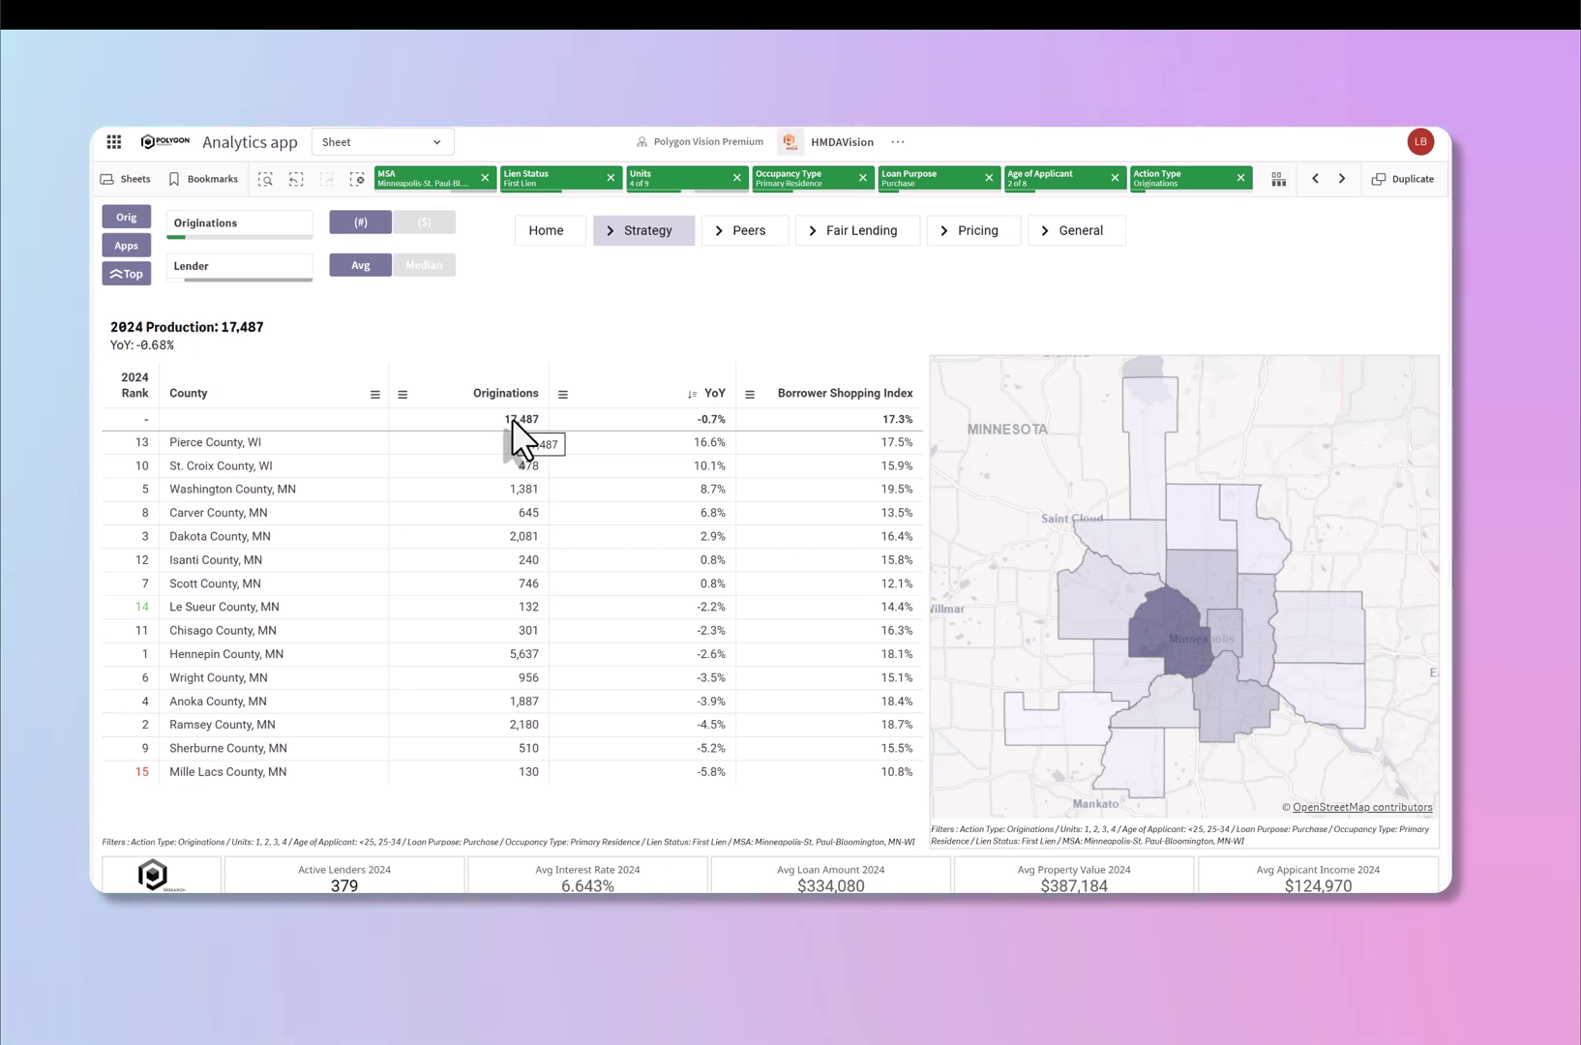
Rank the counties by originations in descending order and compare dollar volume with loan counts, ending on loan counts.
click(423, 222)
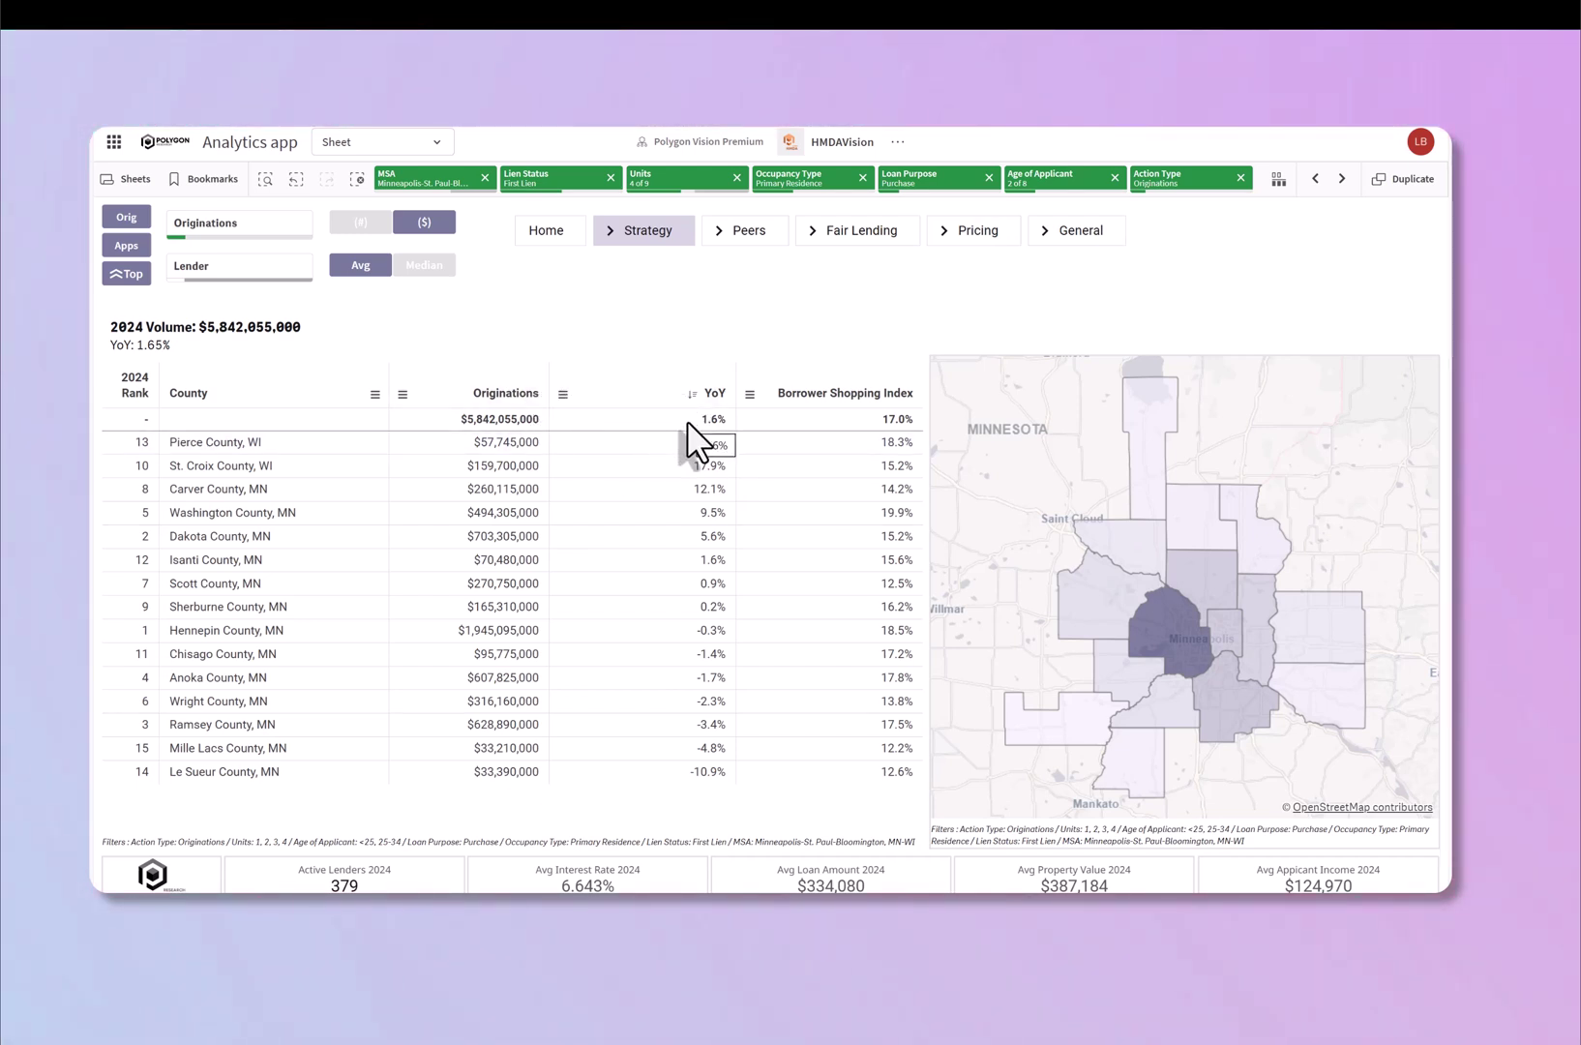
click(376, 230)
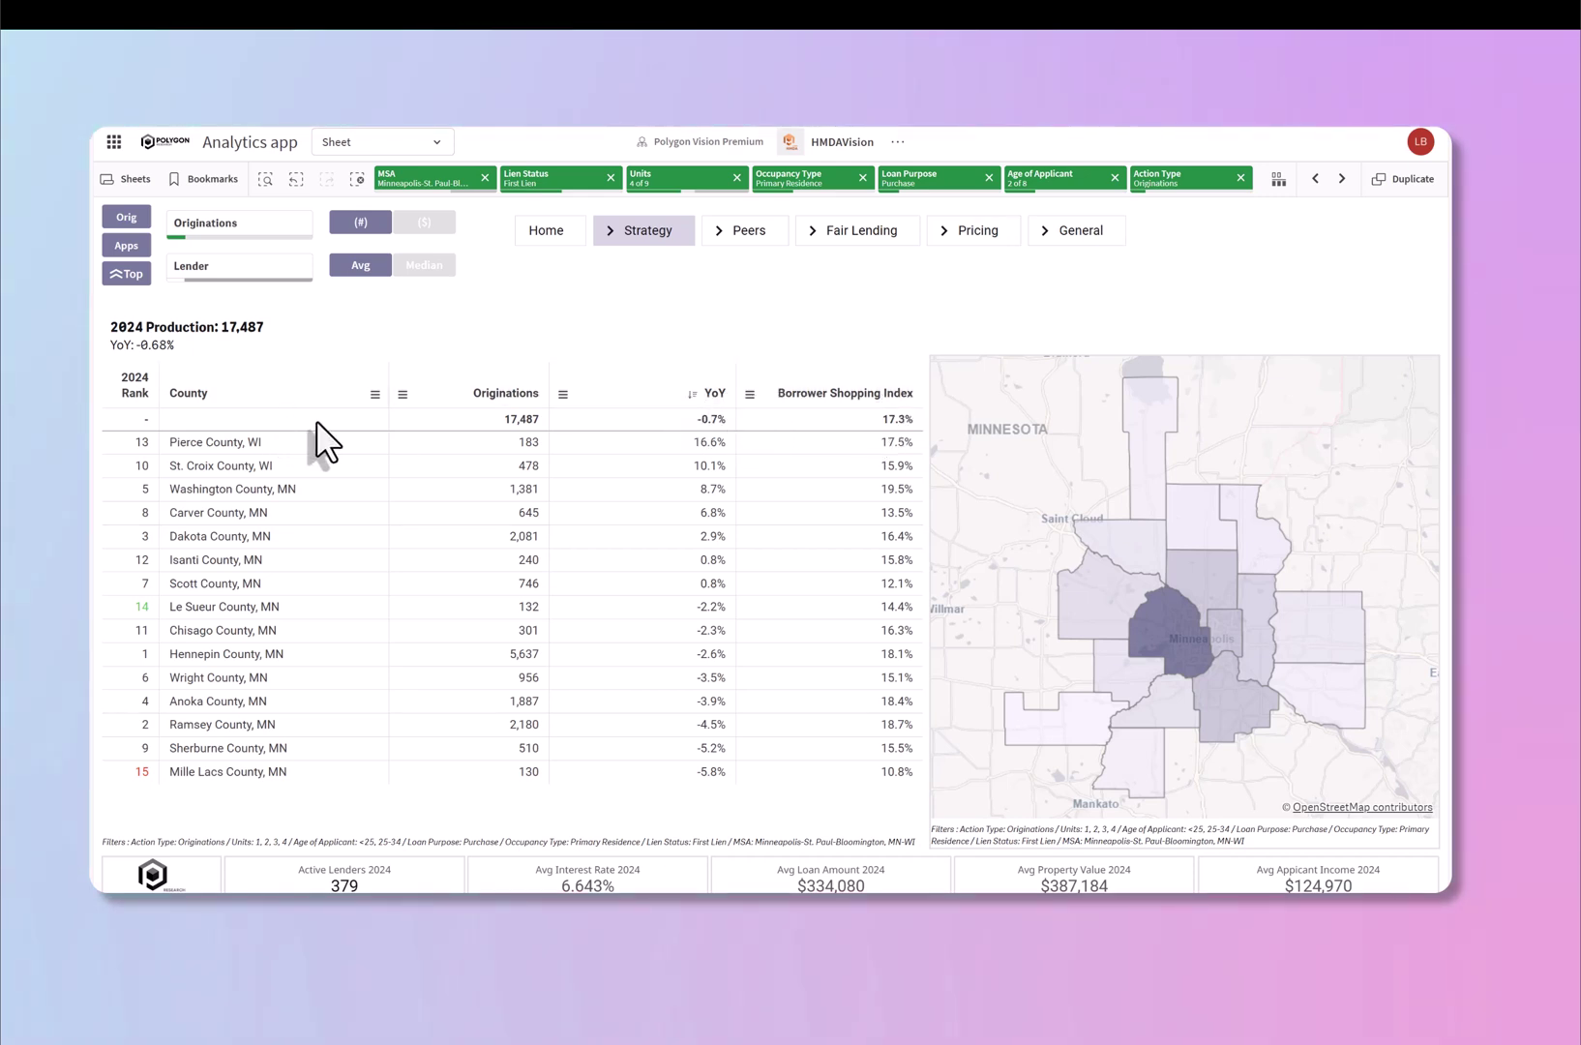
click(515, 393)
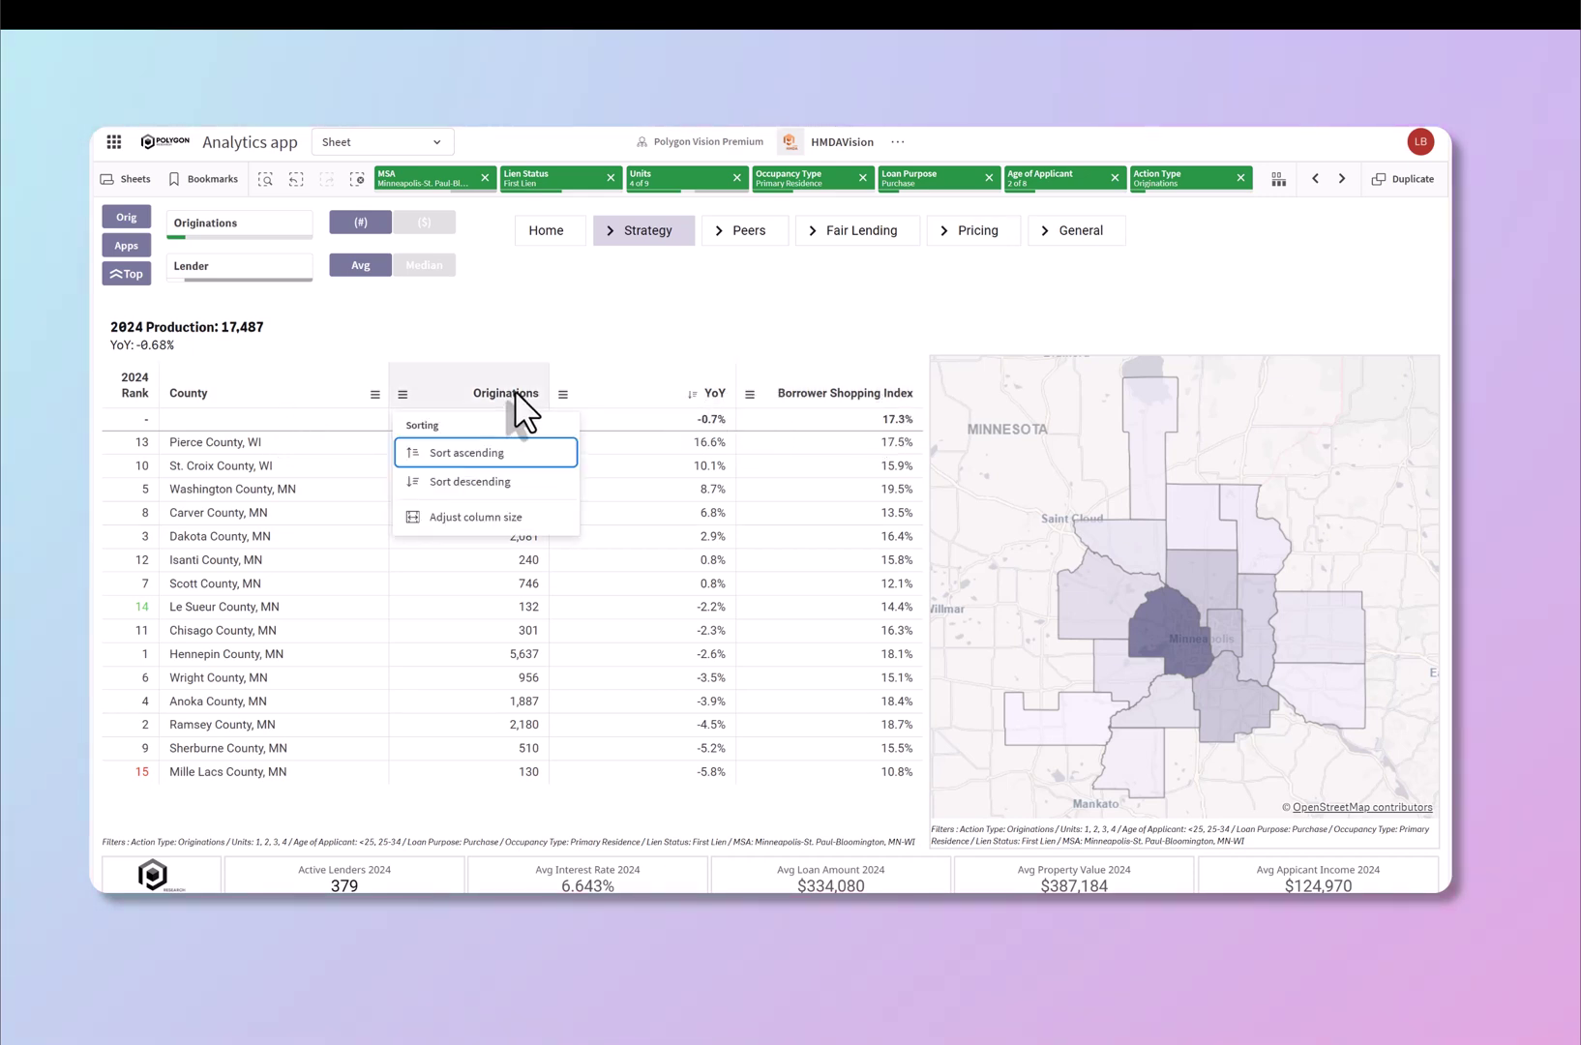
click(455, 482)
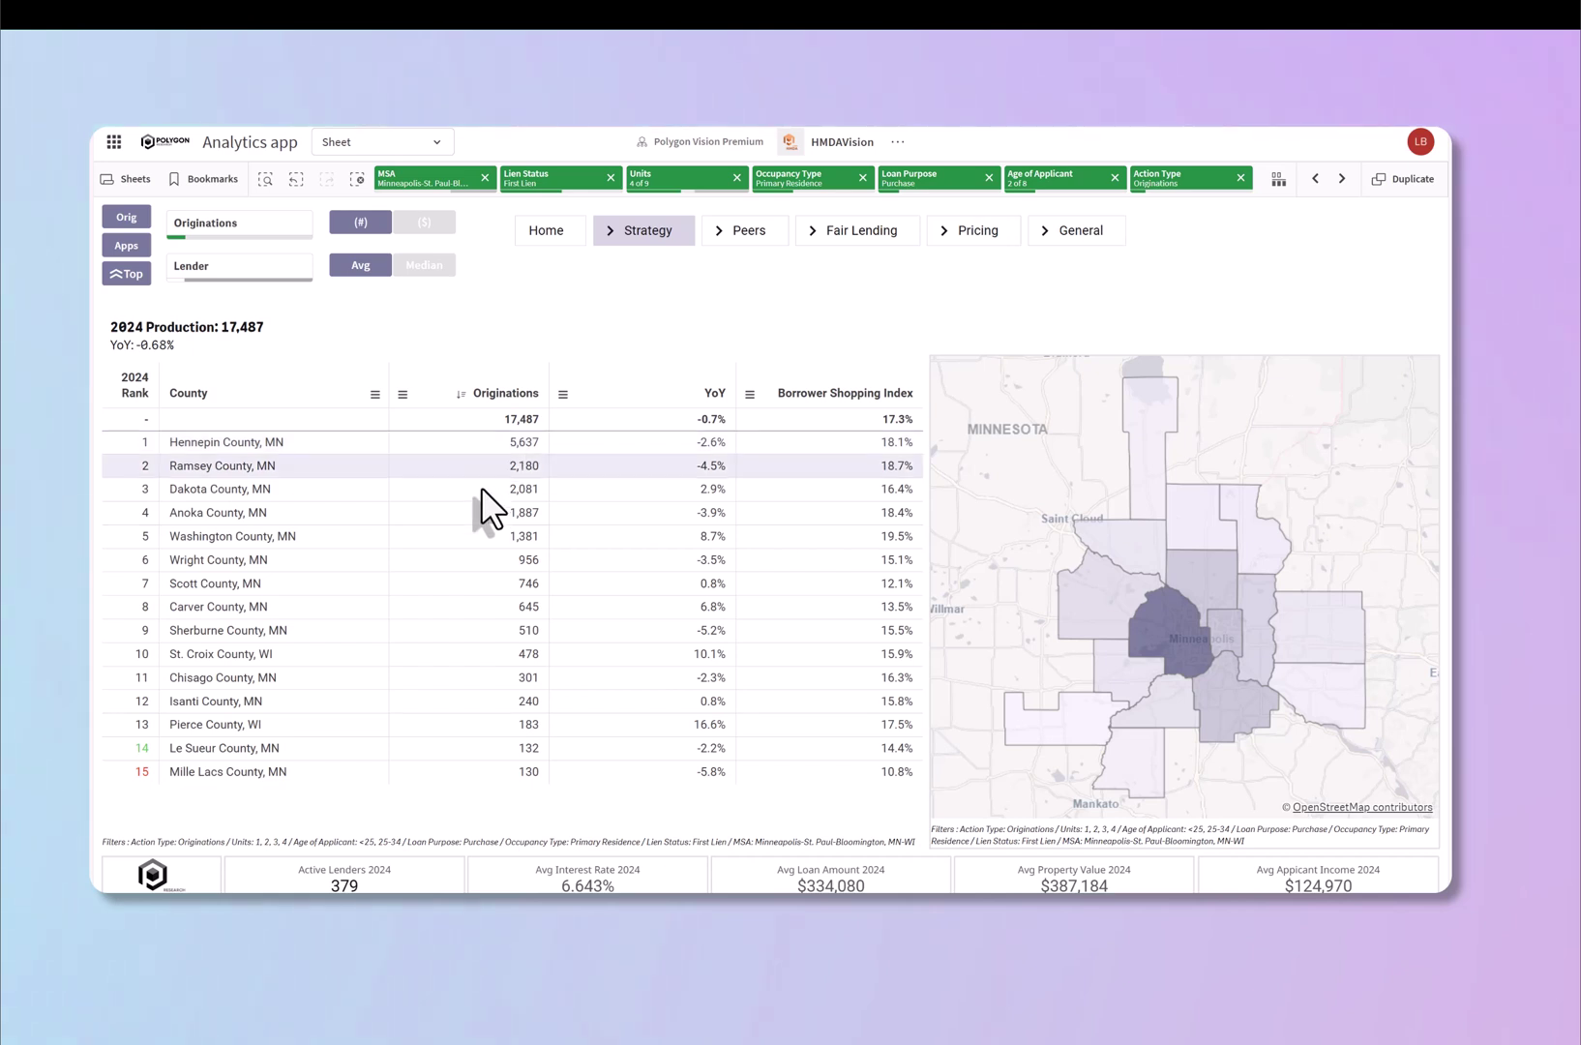
click(412, 221)
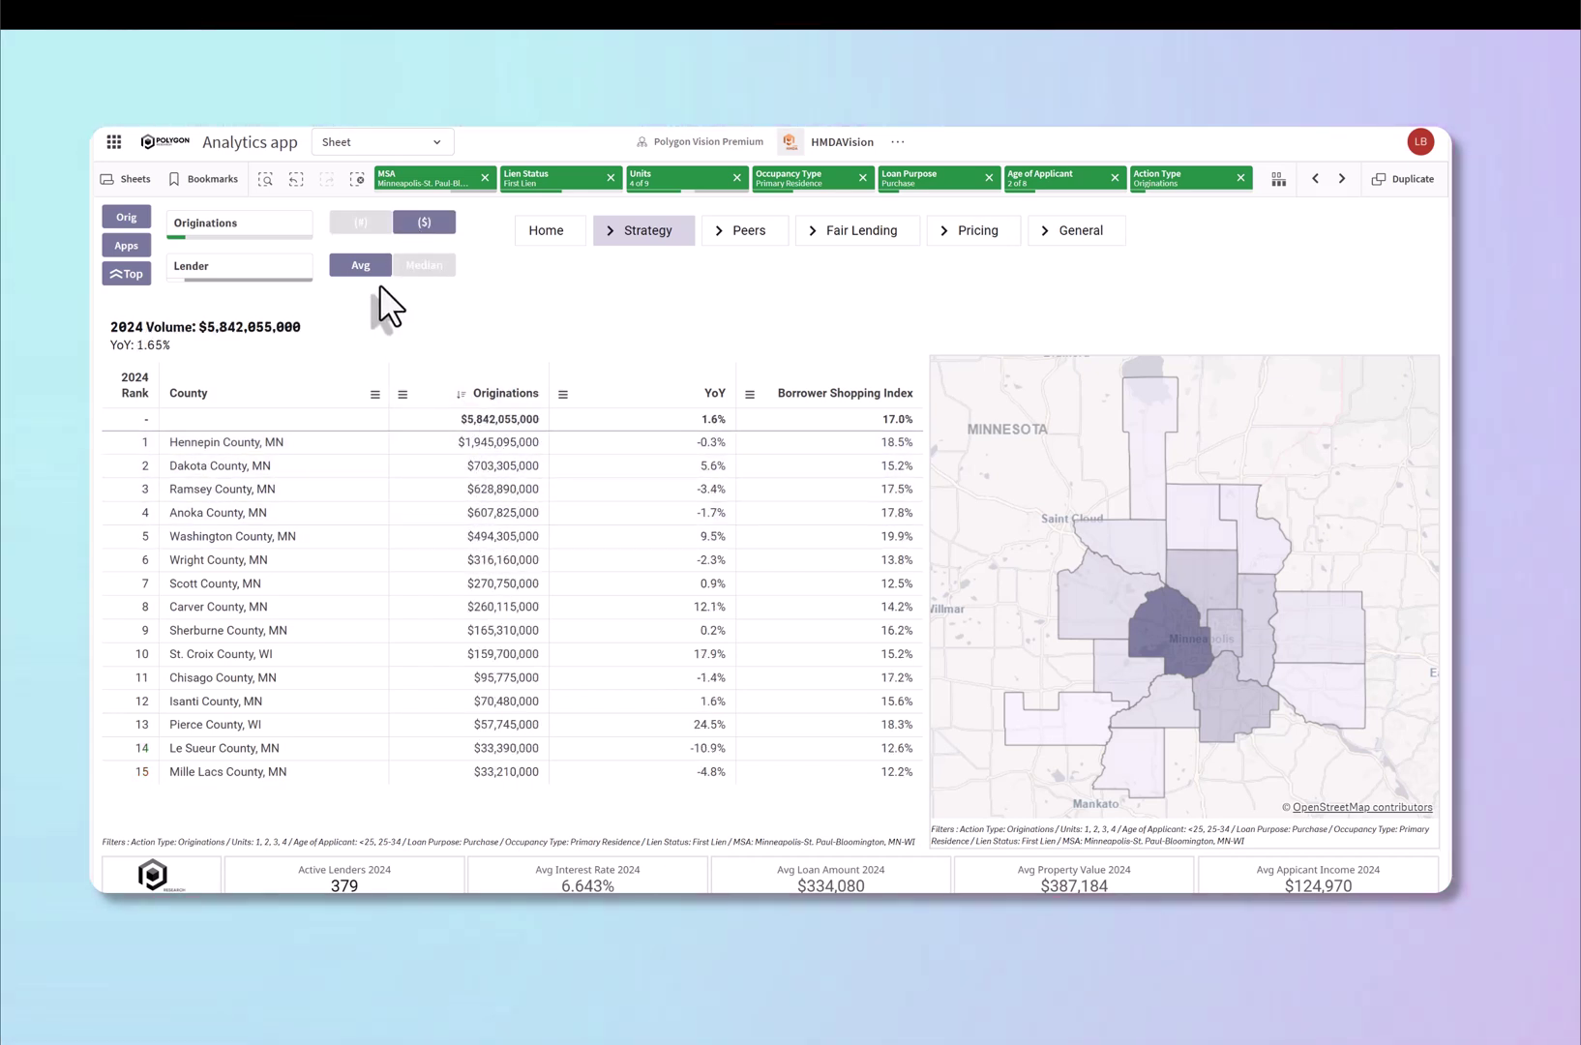
click(360, 221)
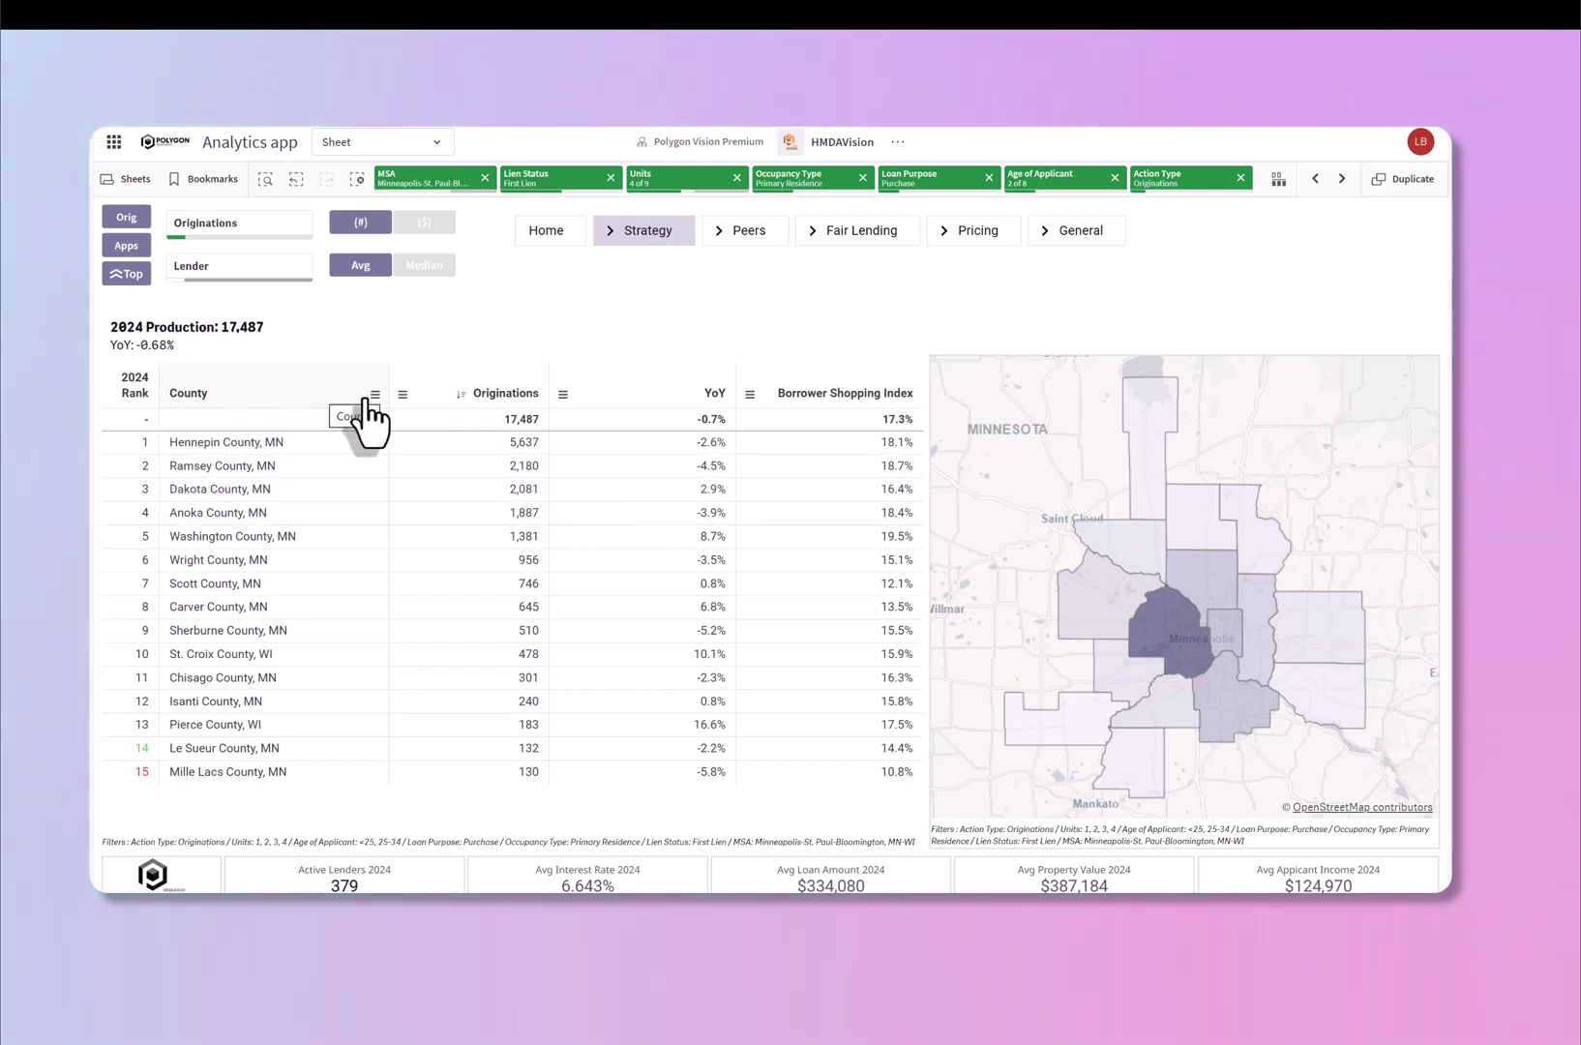
Sort the counties in descending order by YoY, and compare them again in descending order by Borrower Shopping Index.
click(610, 397)
click(647, 484)
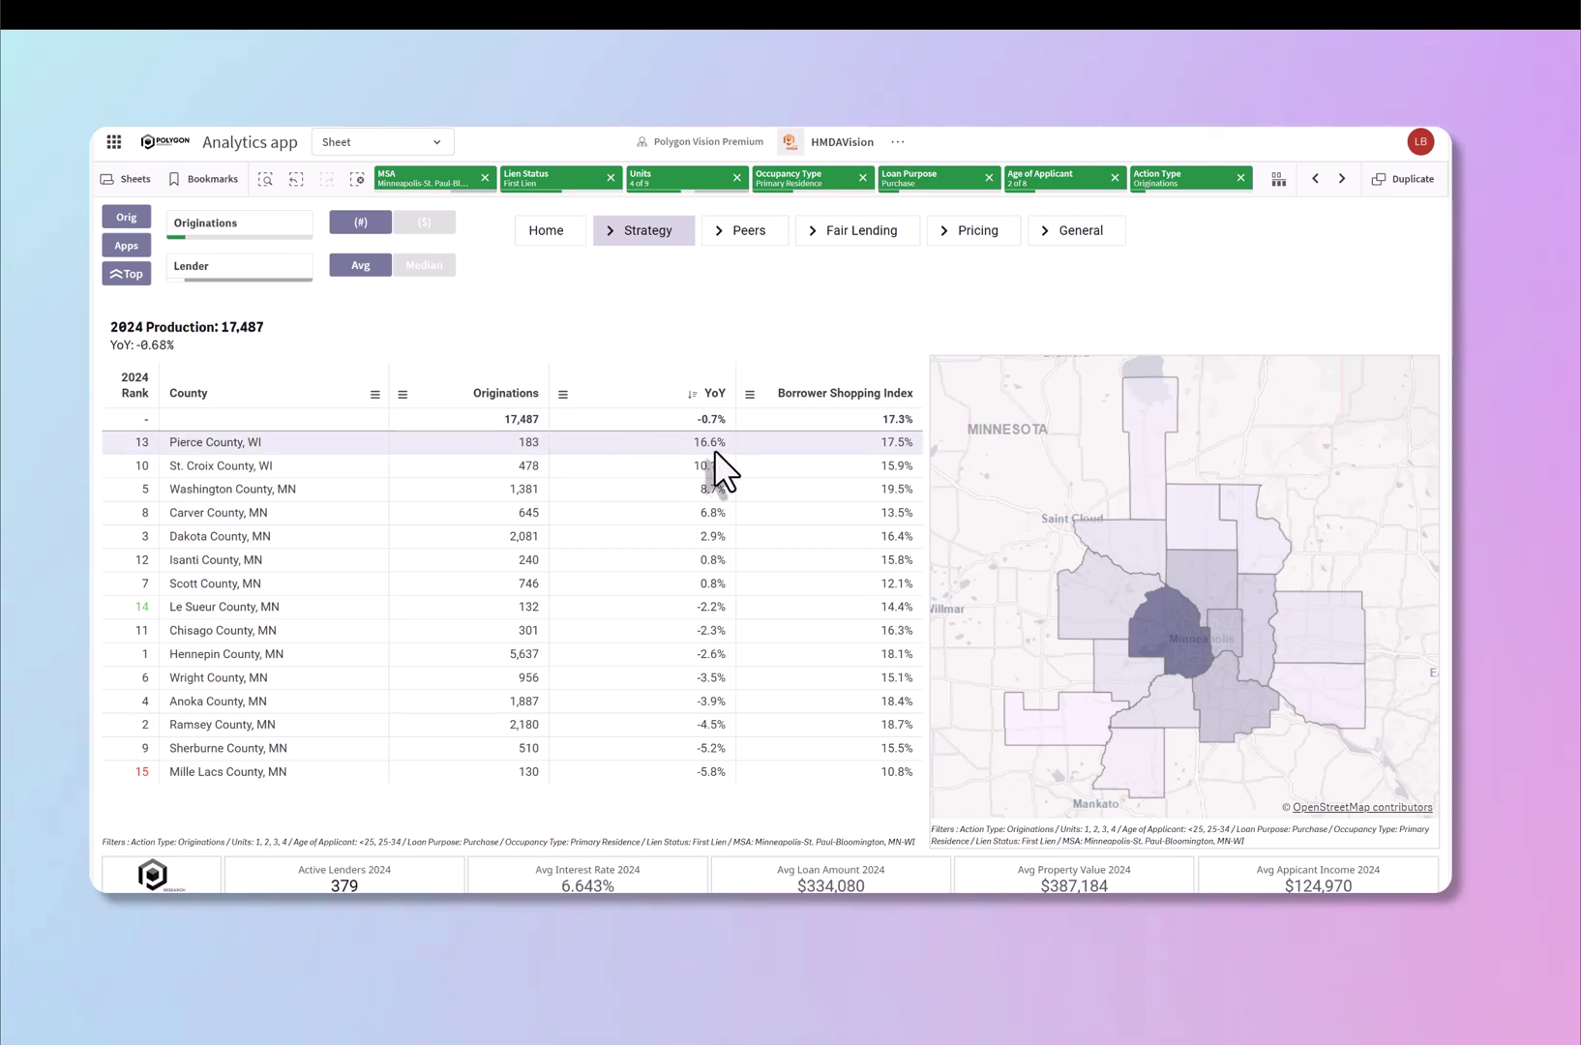
click(874, 405)
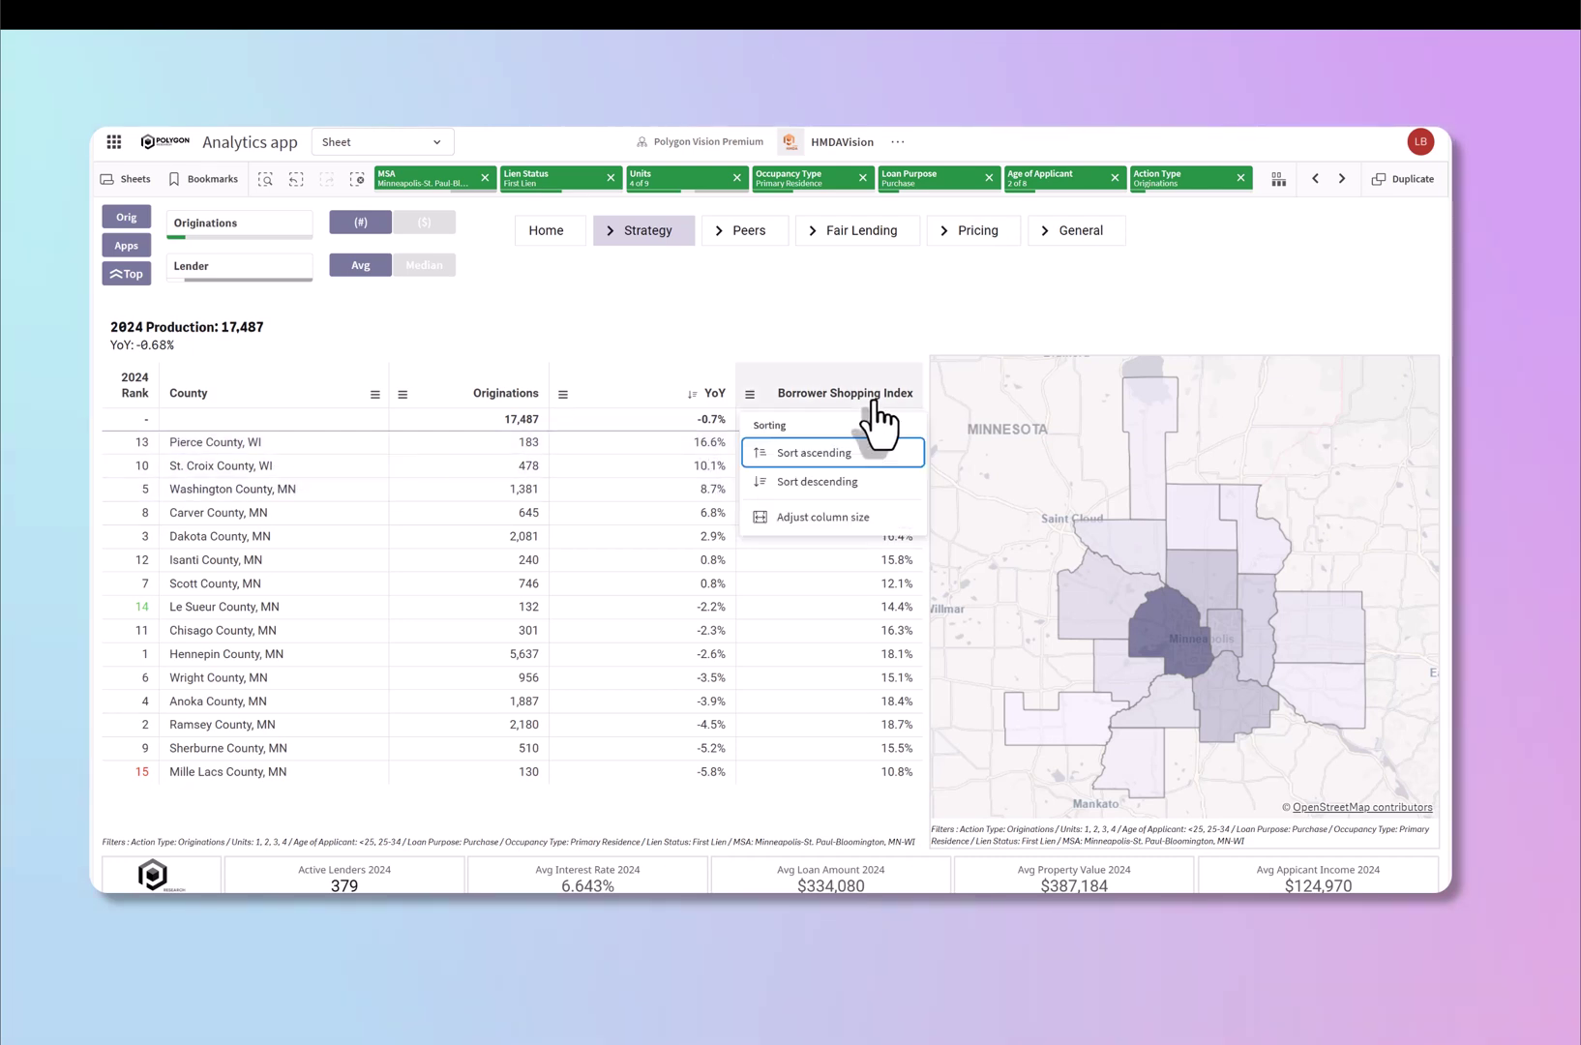
click(802, 483)
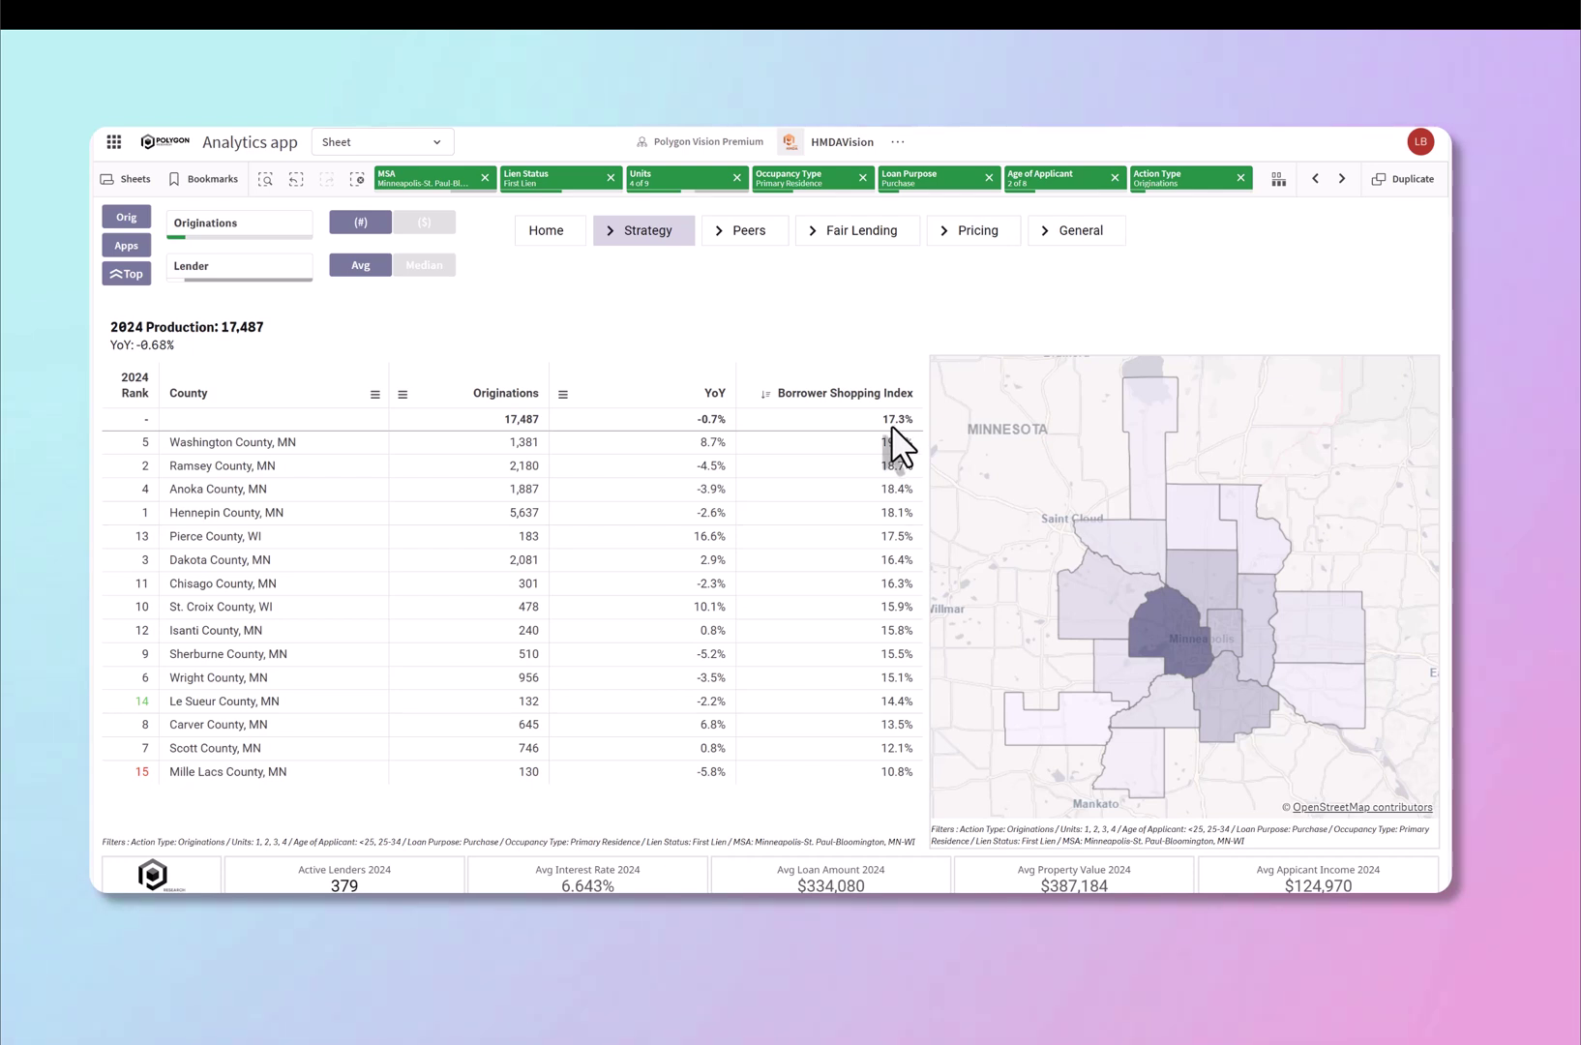
Clear the MSA filter to view the nationwide Borrower Shopping Index, and restore the Minneapolis-St. Paul-Bloomington selection.
click(485, 180)
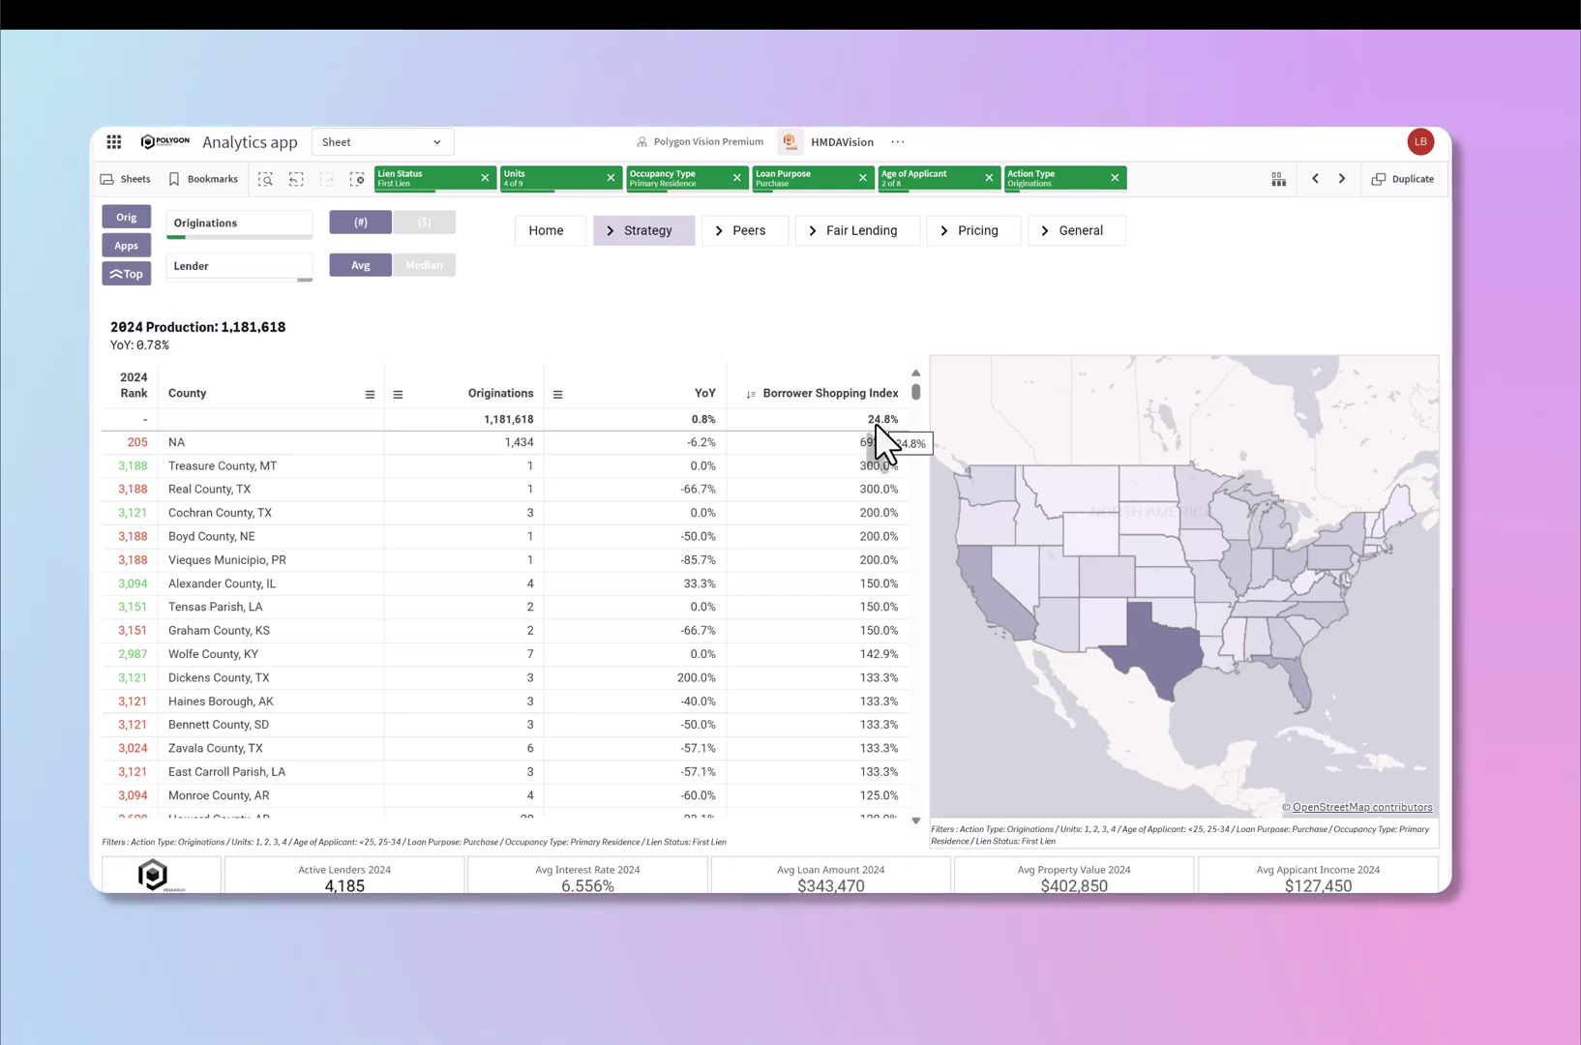
click(296, 180)
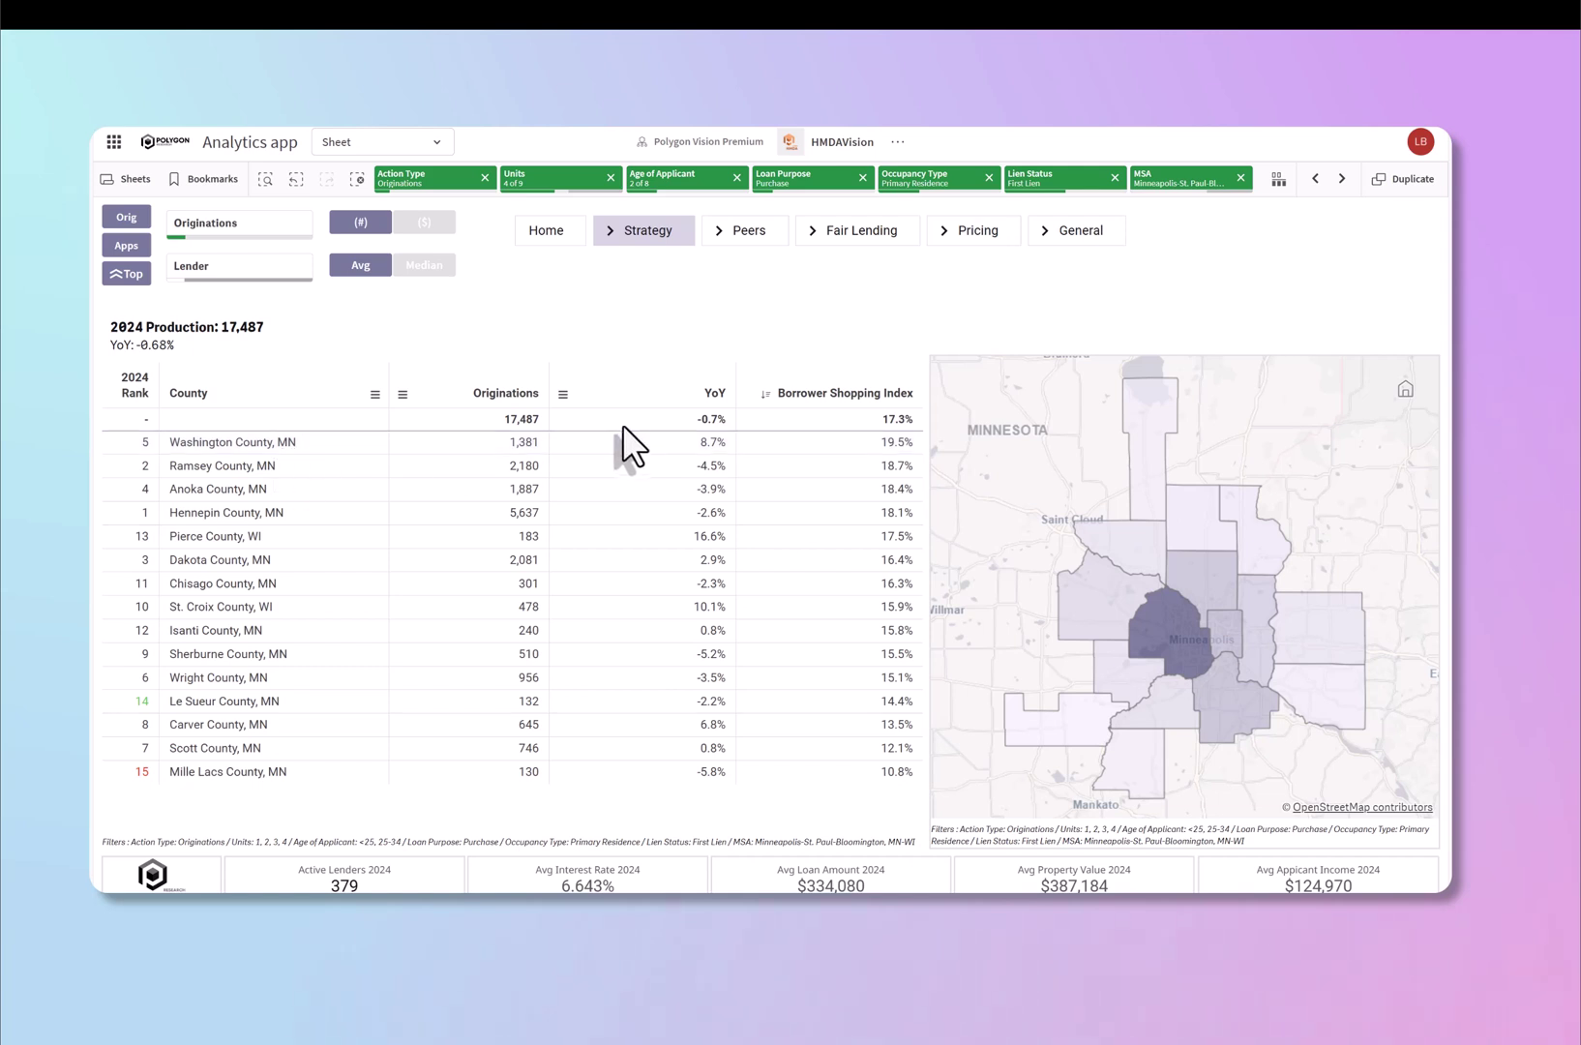
Sort the counties by YoY in descending order and filter the sheet to Pierce County, WI.
click(702, 399)
click(643, 484)
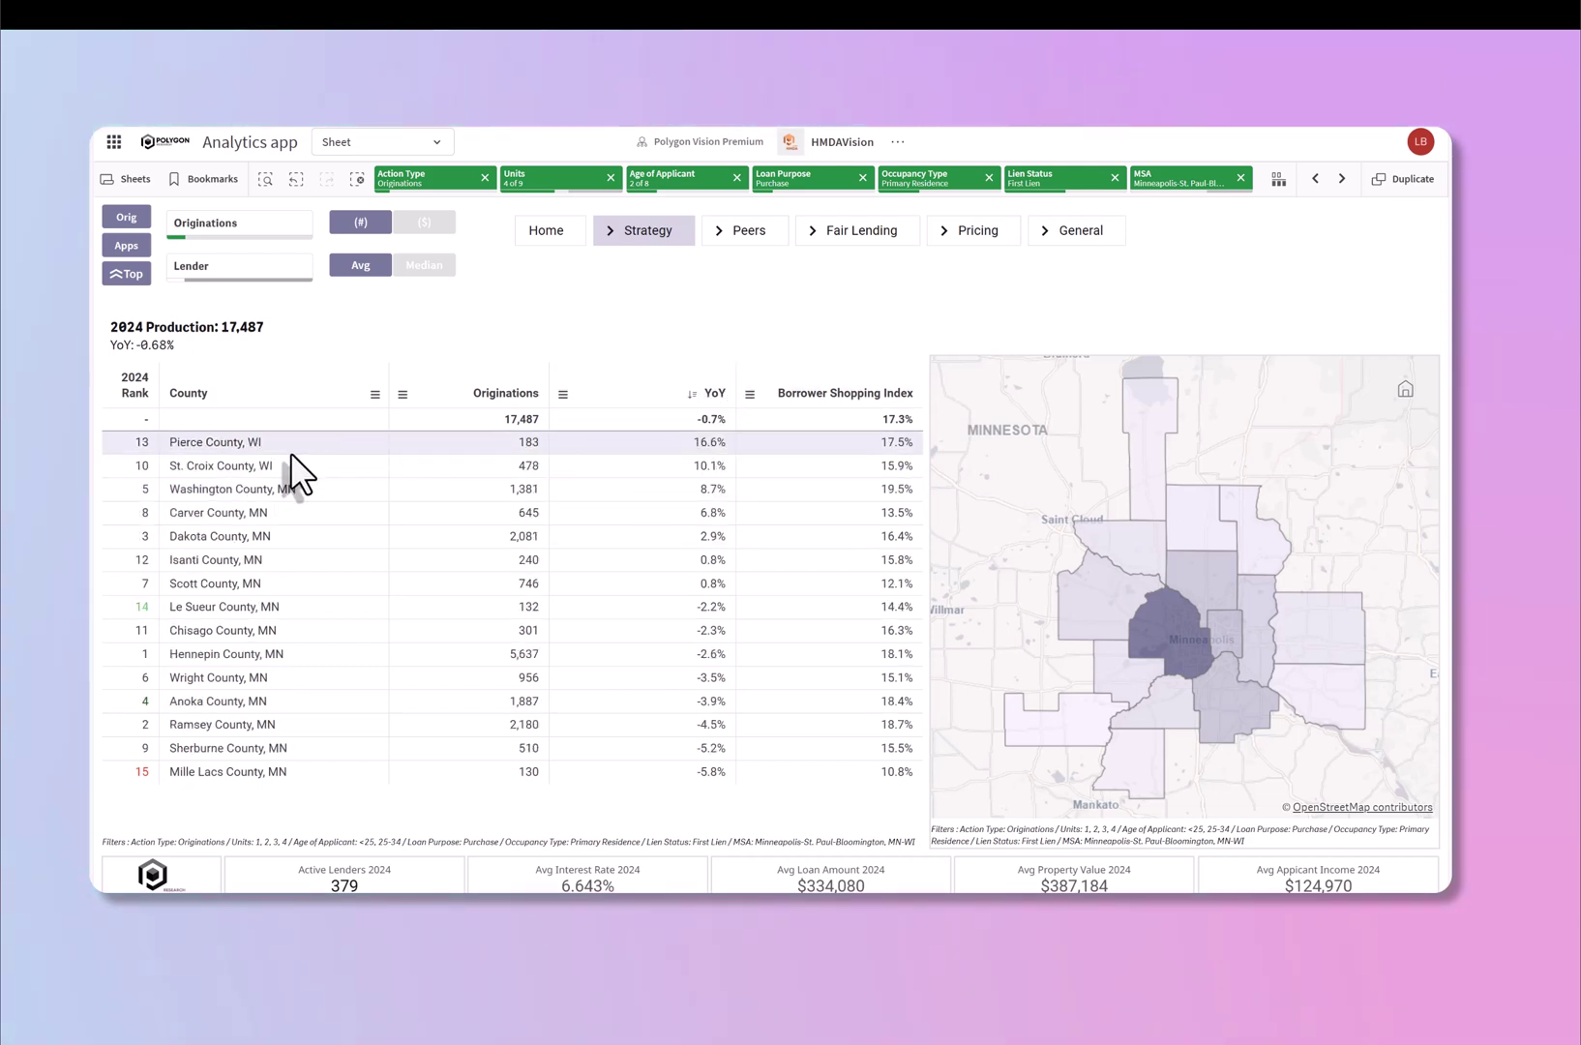
click(243, 445)
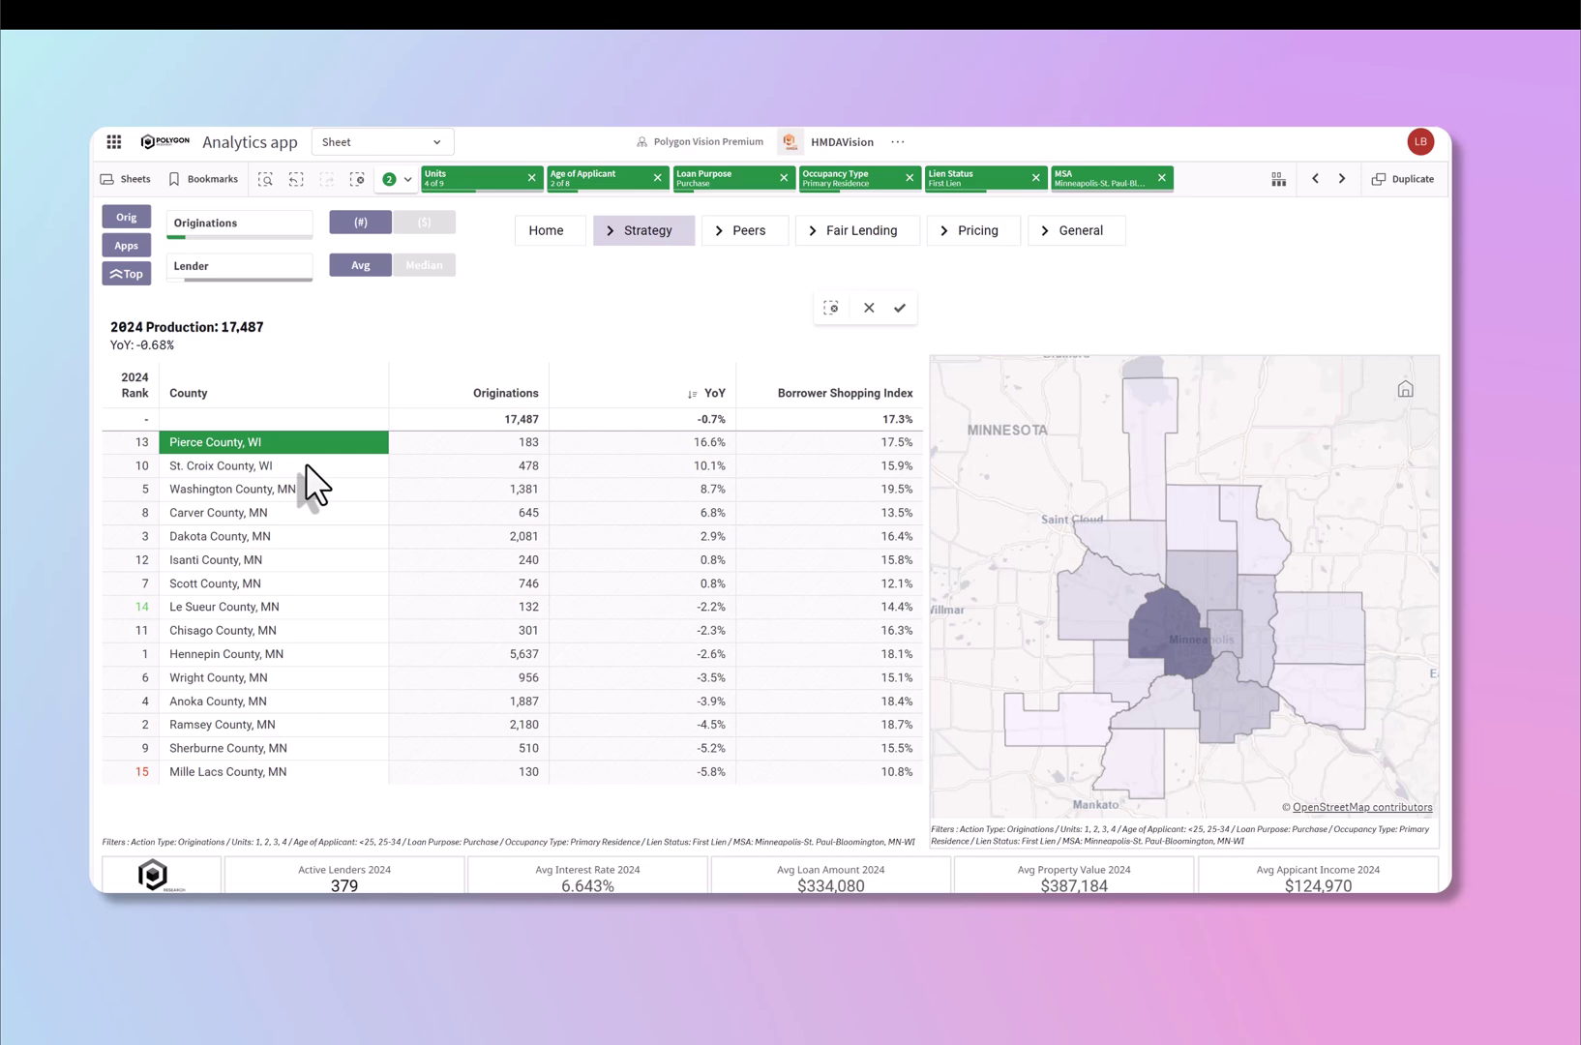
click(896, 308)
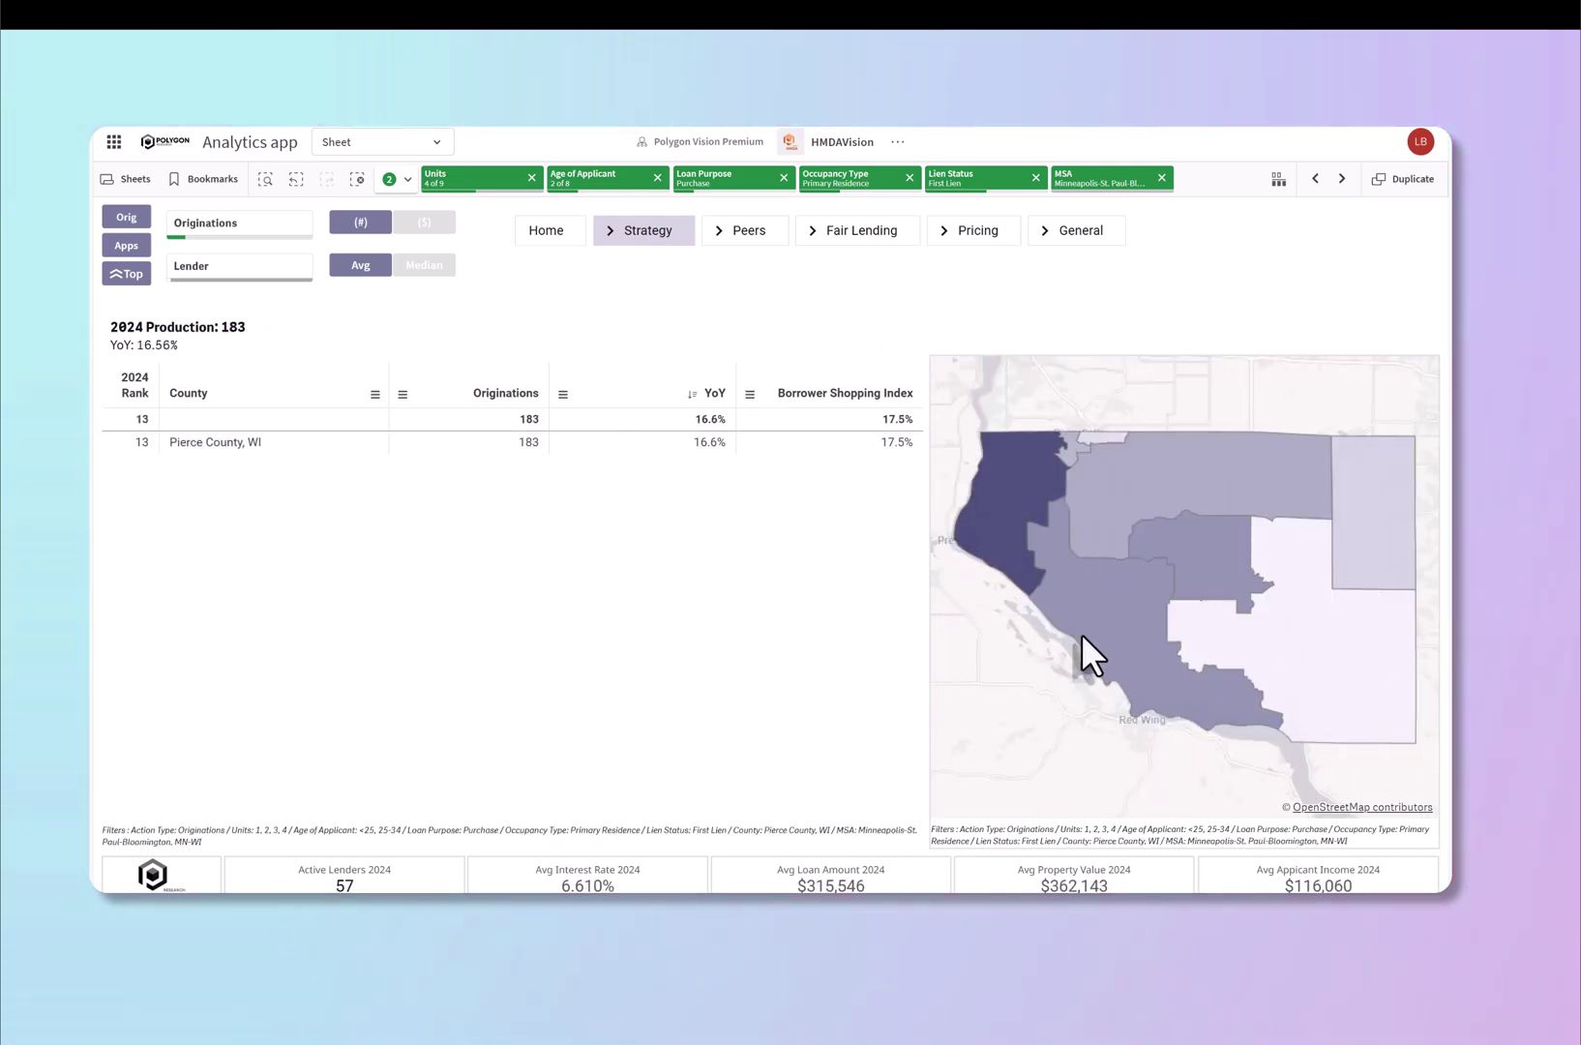
Change the table's County dimension to ZCTA, keeping the rows sorted by YoY in descending order.
click(376, 396)
click(225, 518)
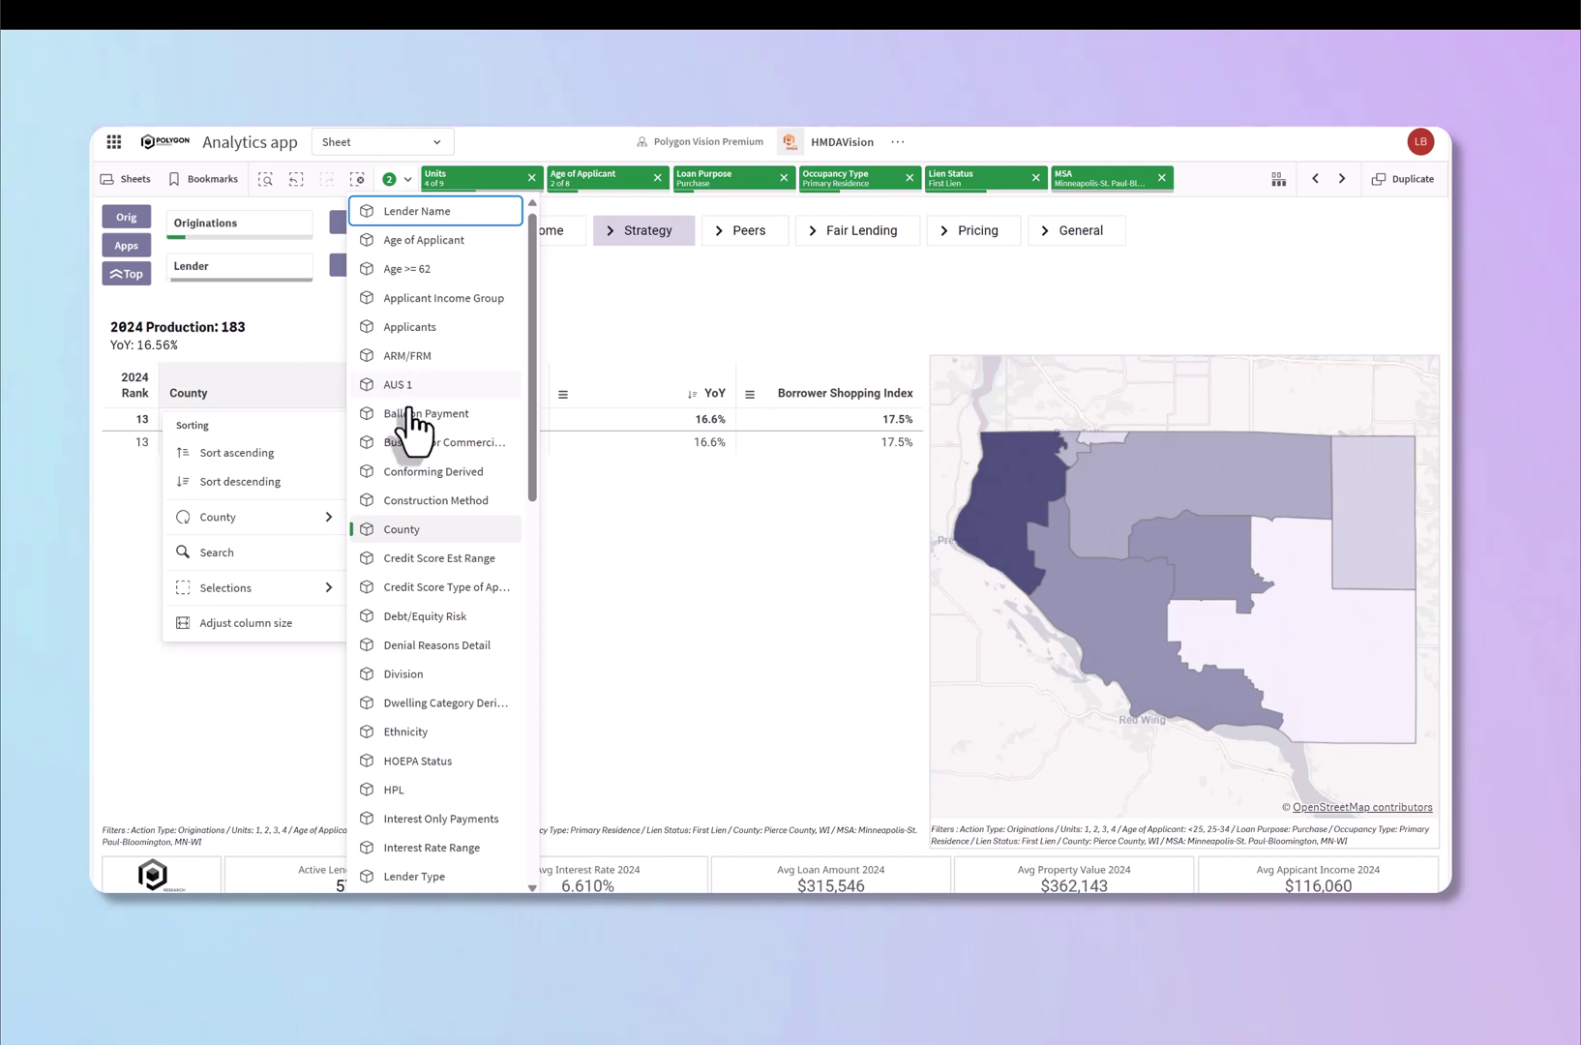
scroll(450, 592, down, 15)
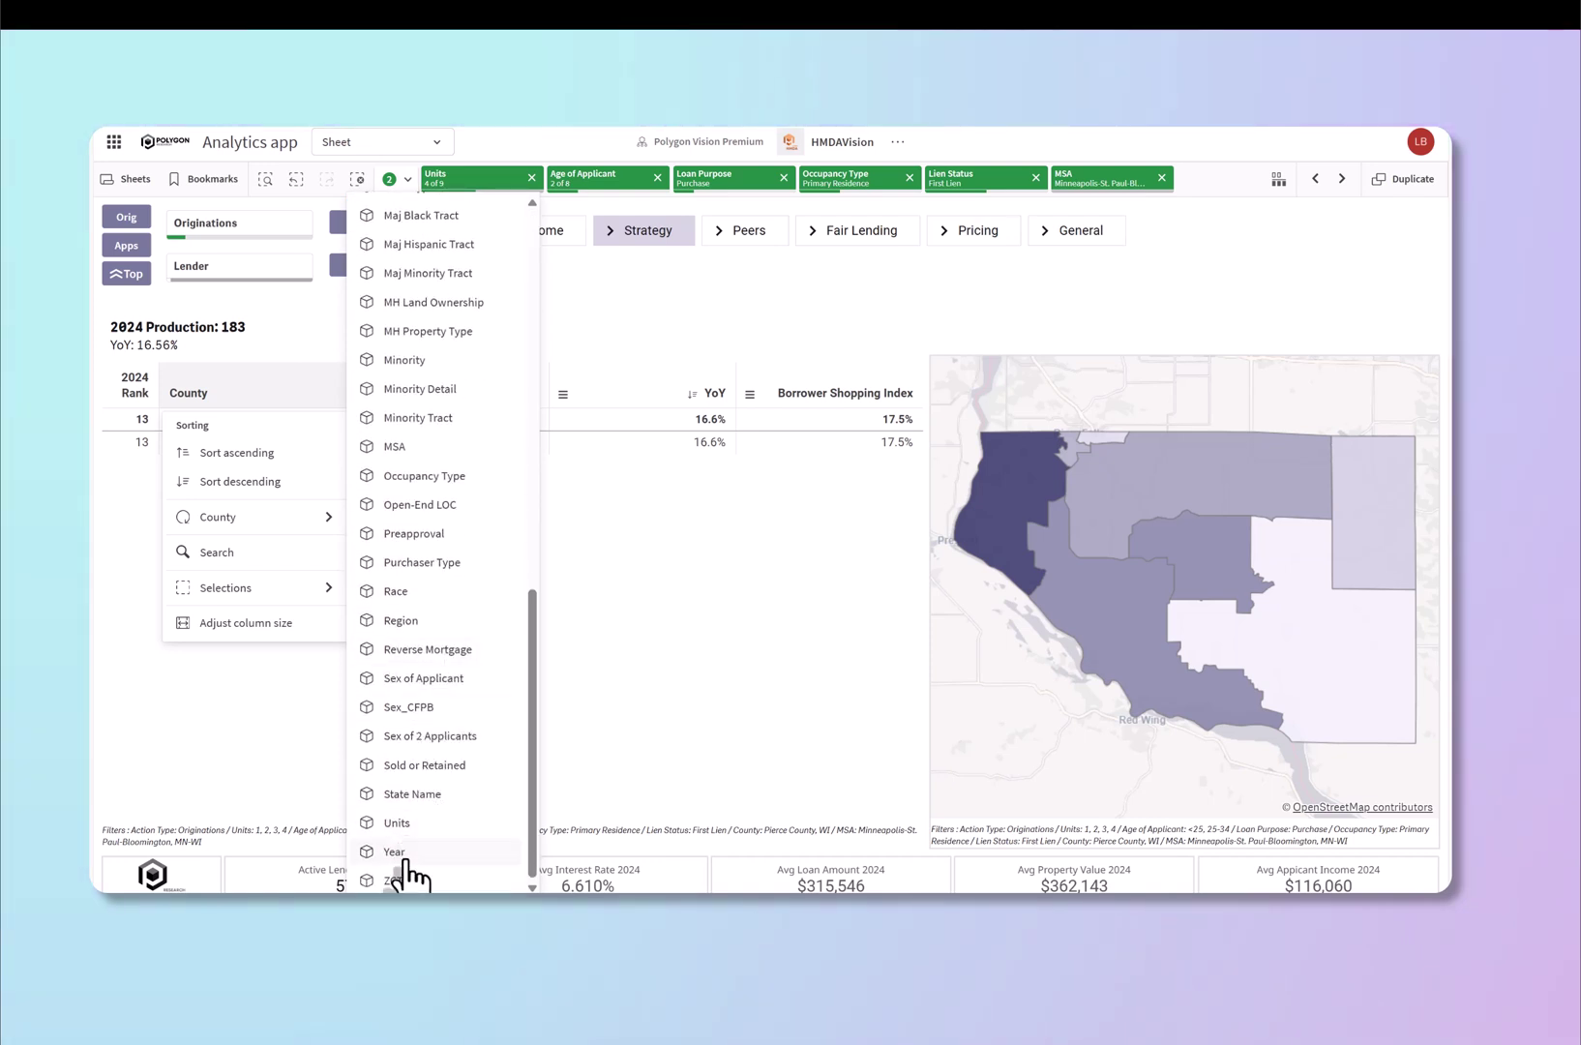
click(402, 875)
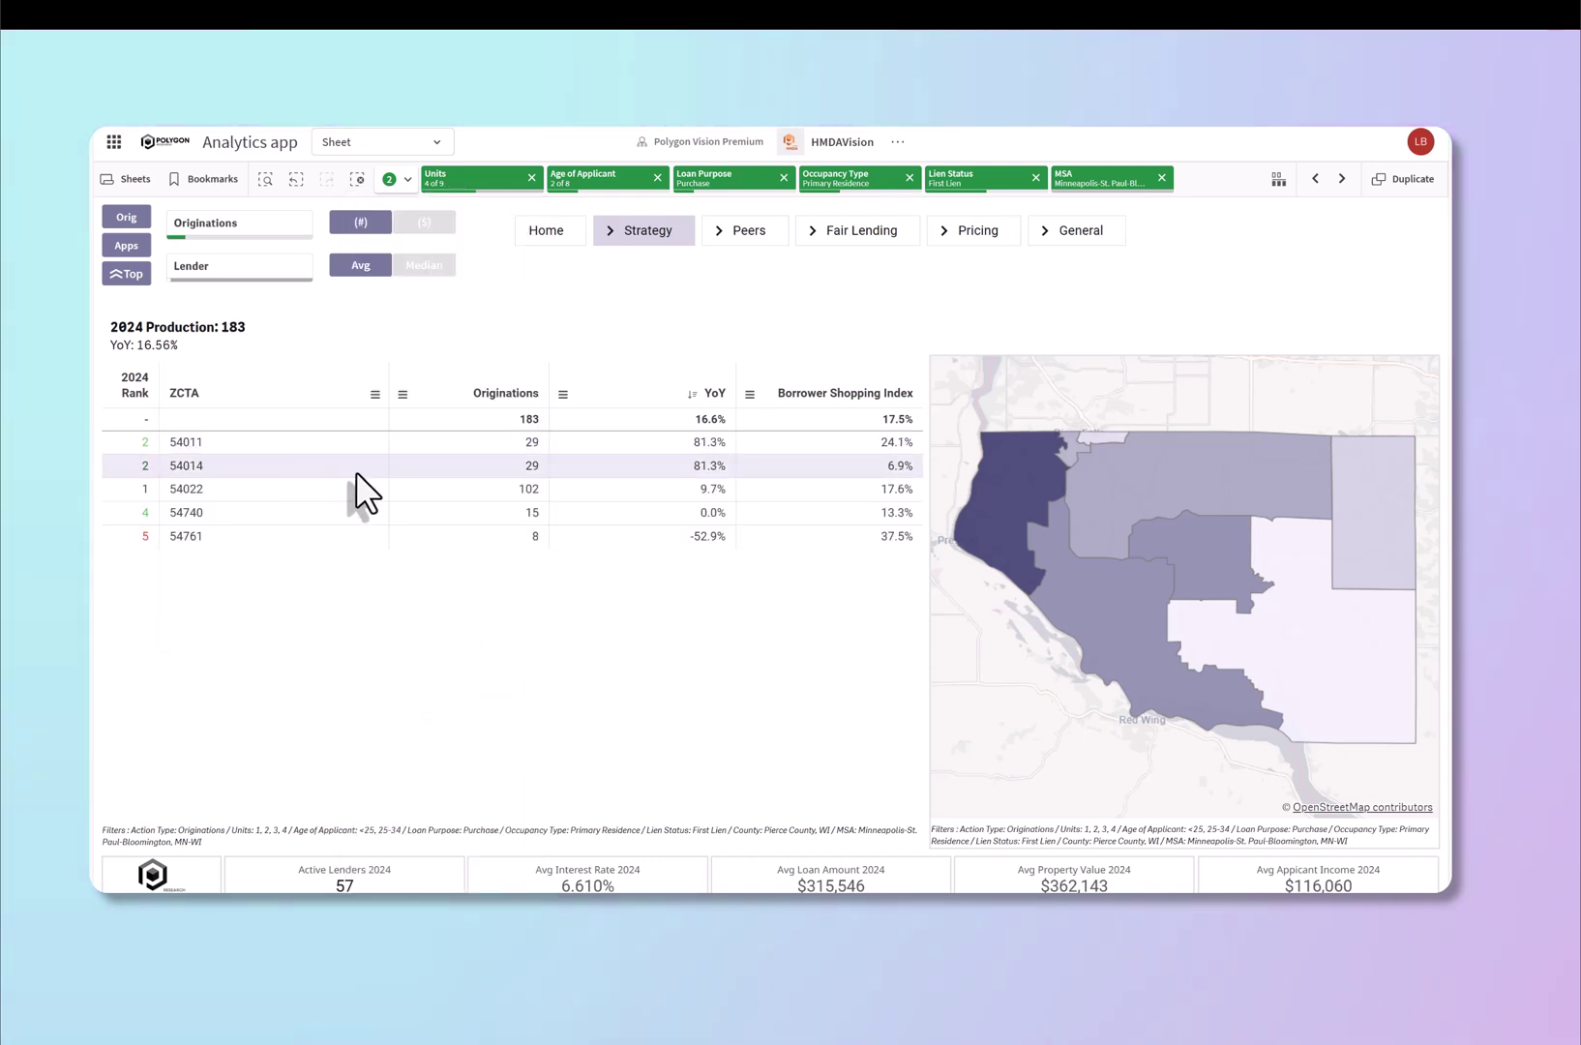
click(704, 397)
click(698, 391)
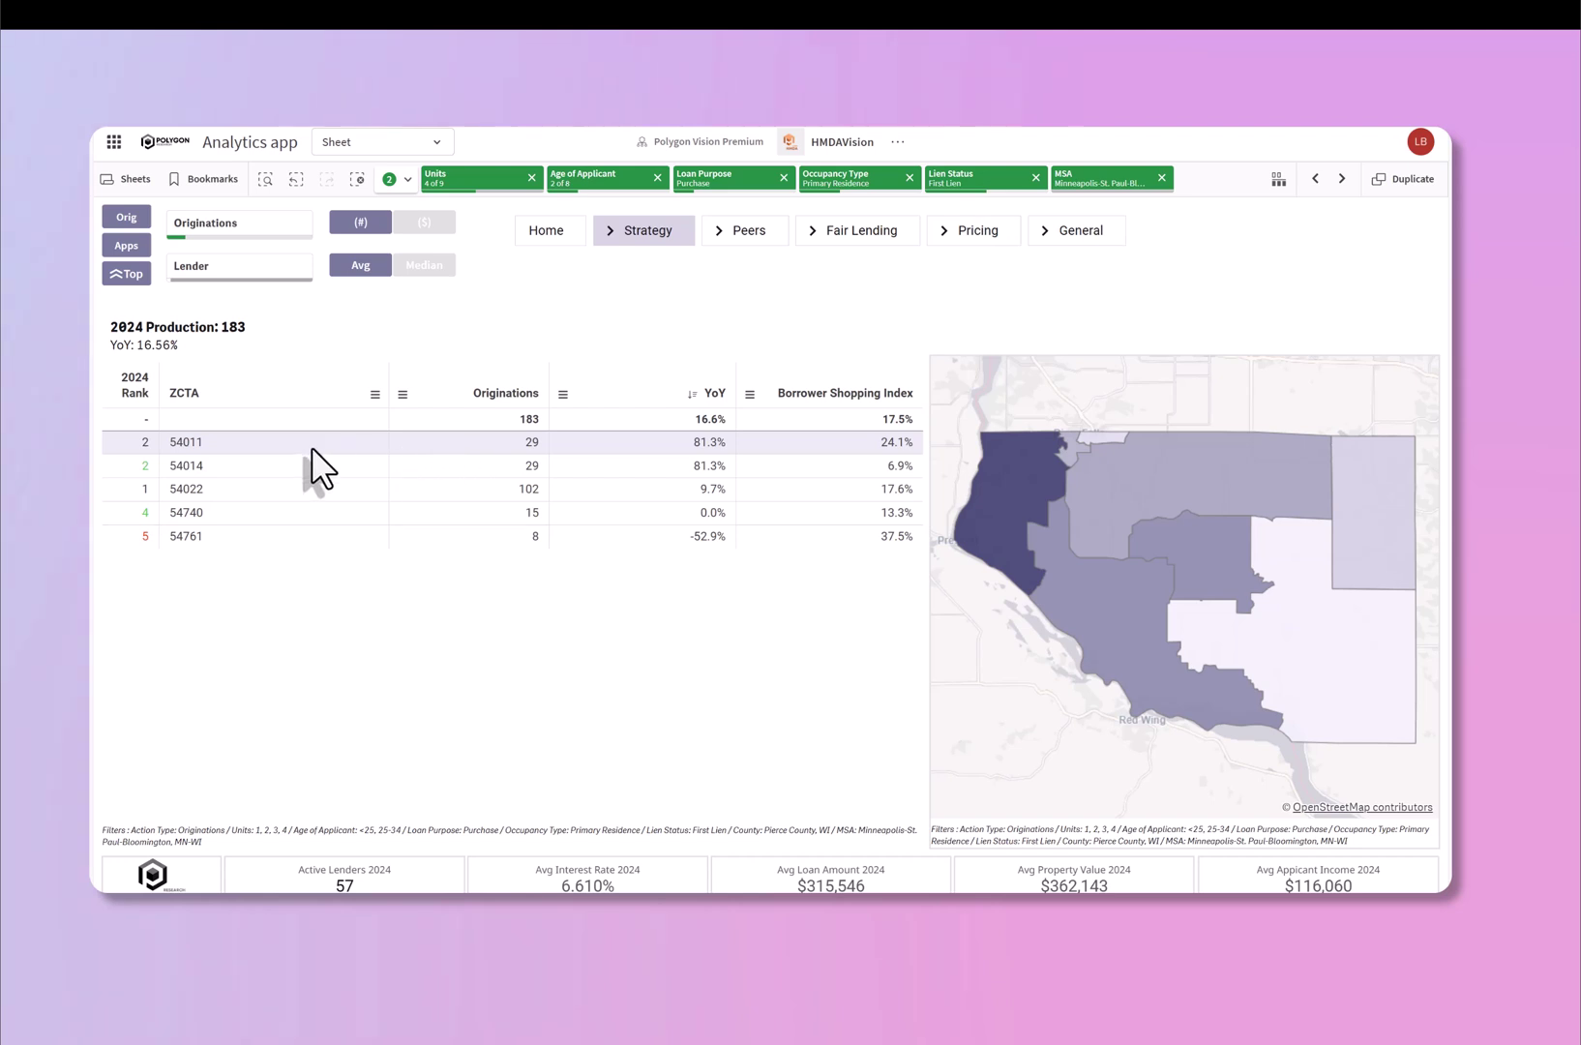
Filter the sheet to ZCTAs 54011 and 54014.
click(186, 443)
click(185, 468)
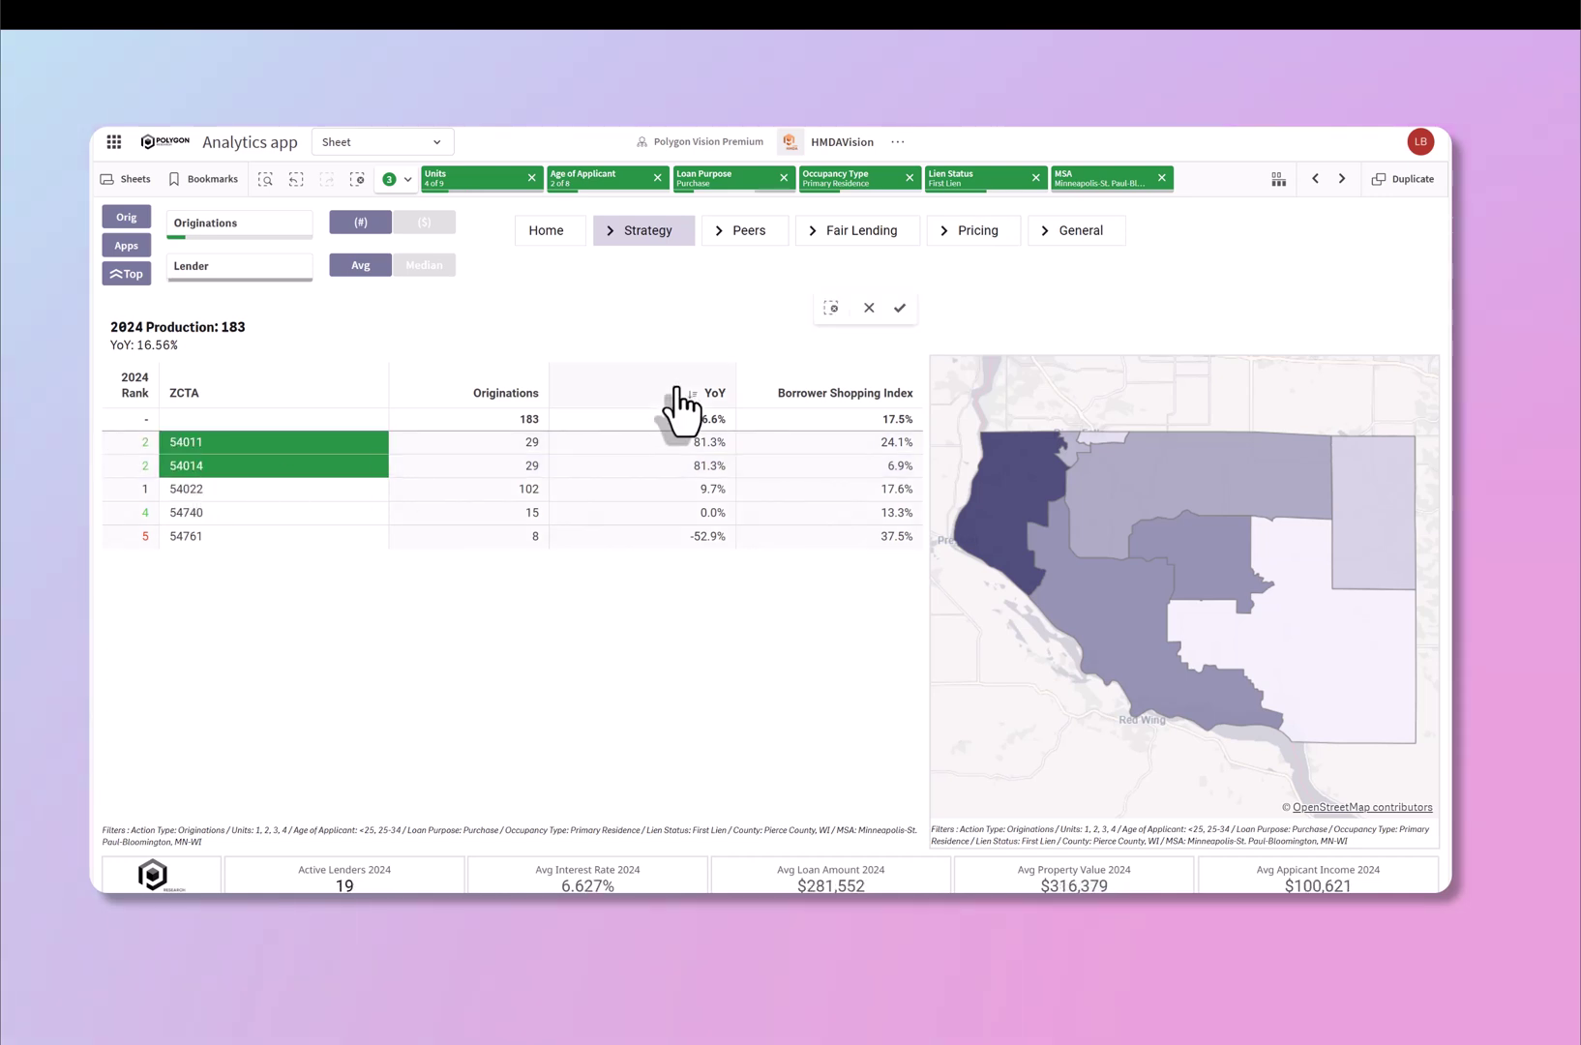
click(899, 308)
Change the table's ZCTA dimension to Lender Name and sort the lenders by originations in descending order.
click(375, 394)
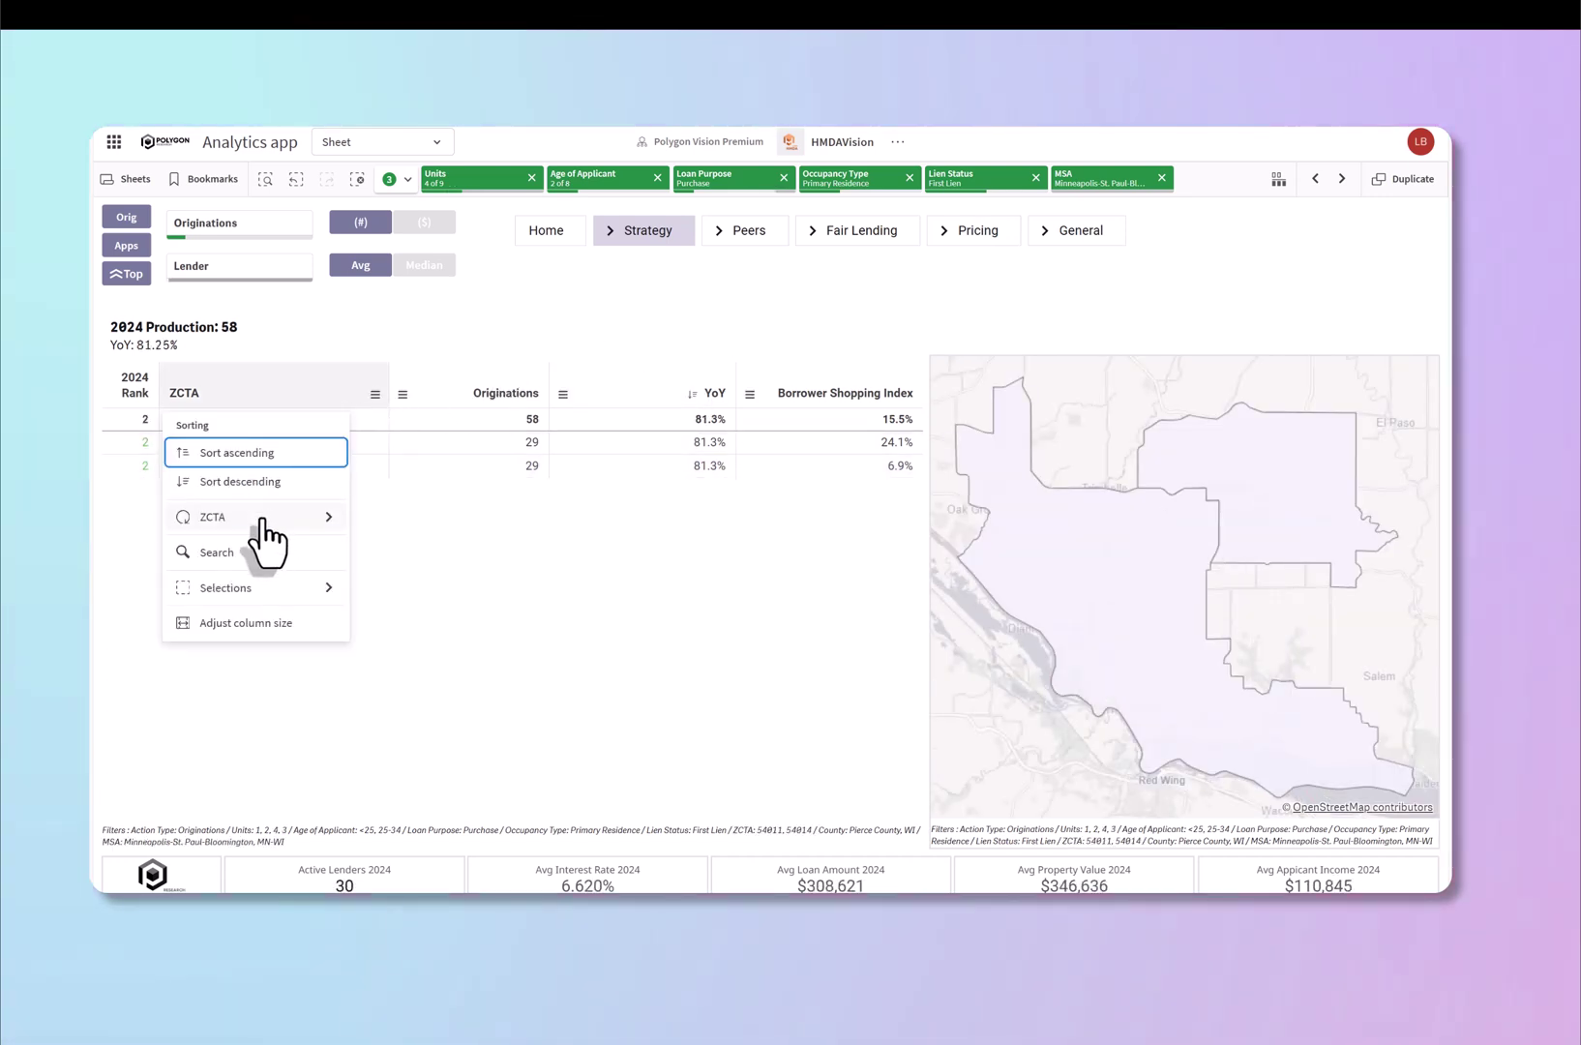
click(350, 514)
scroll(415, 489, down, 2)
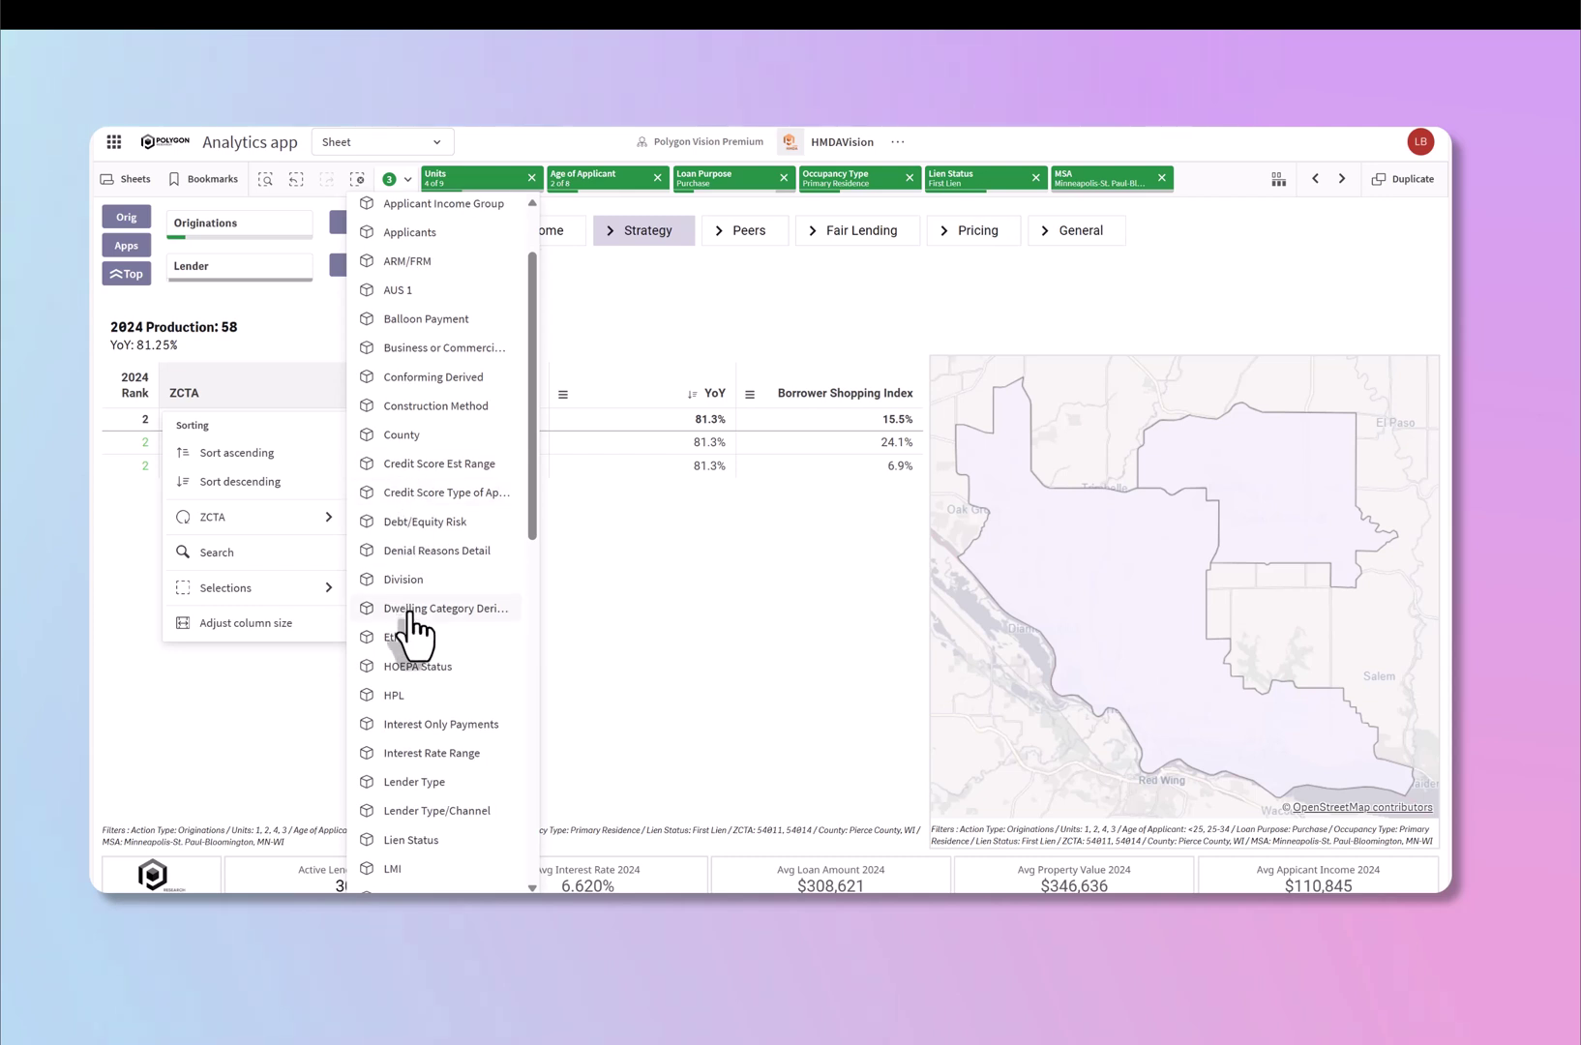
scroll(425, 624, down, 3)
scroll(440, 658, down, 1)
click(448, 642)
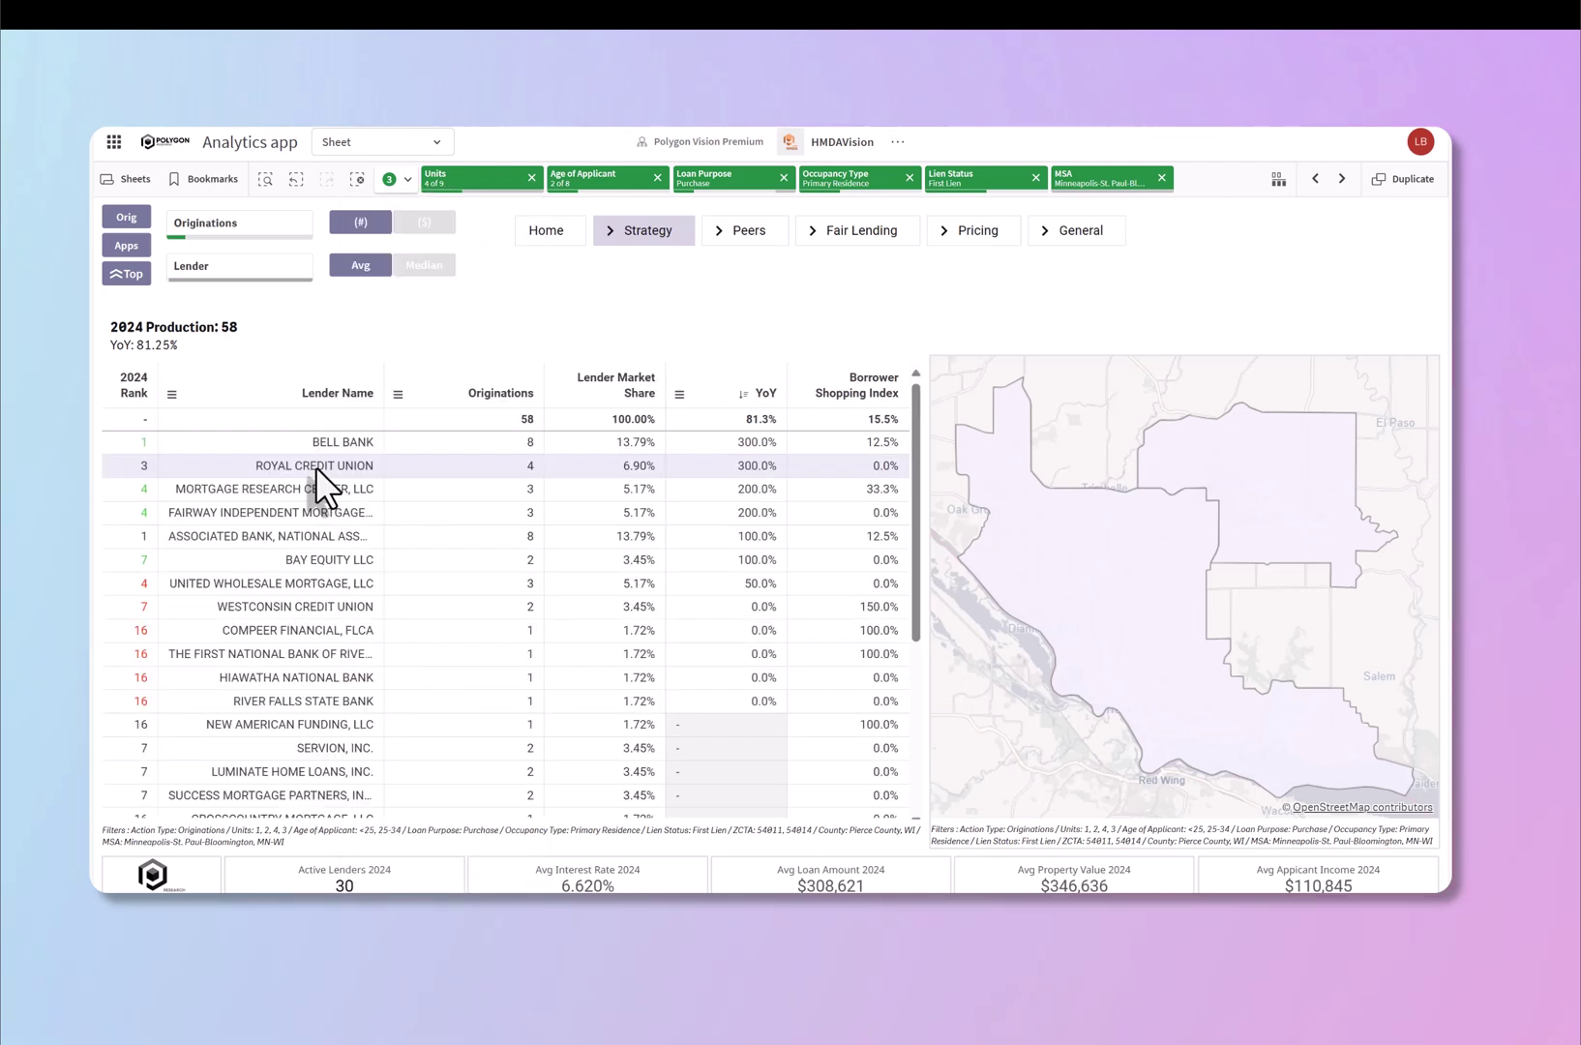
click(489, 395)
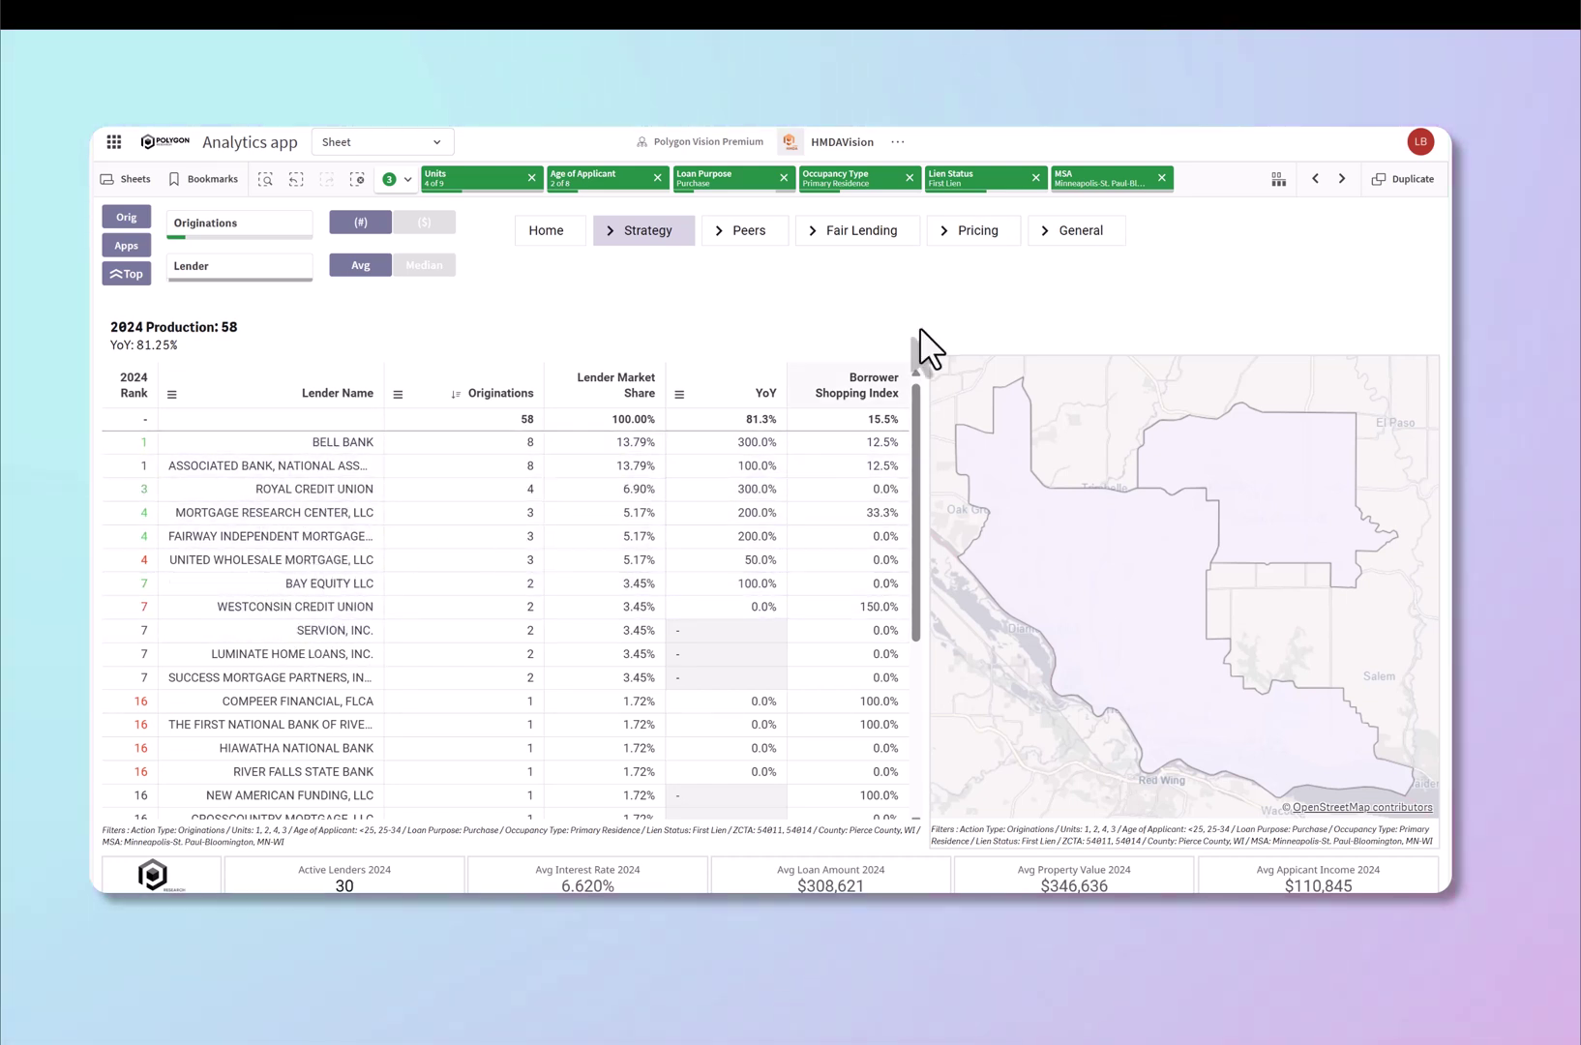
Check which ZCTAs are selected in the collapsed filters and keep that selection.
click(390, 180)
click(369, 255)
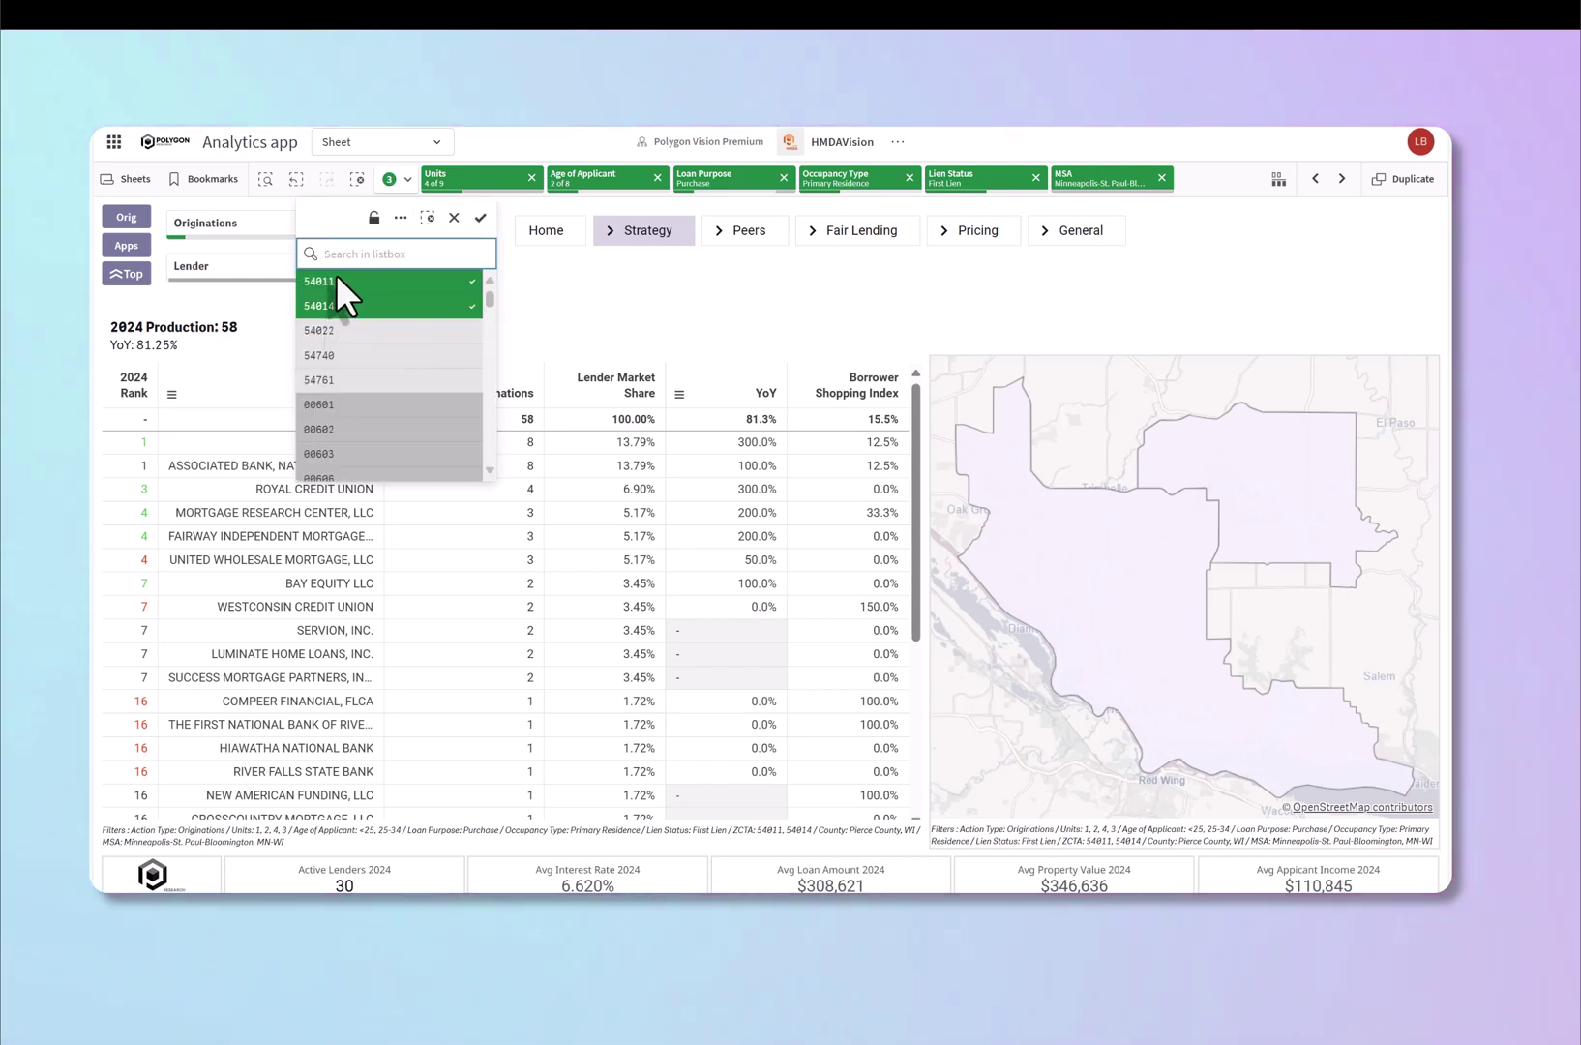
click(480, 217)
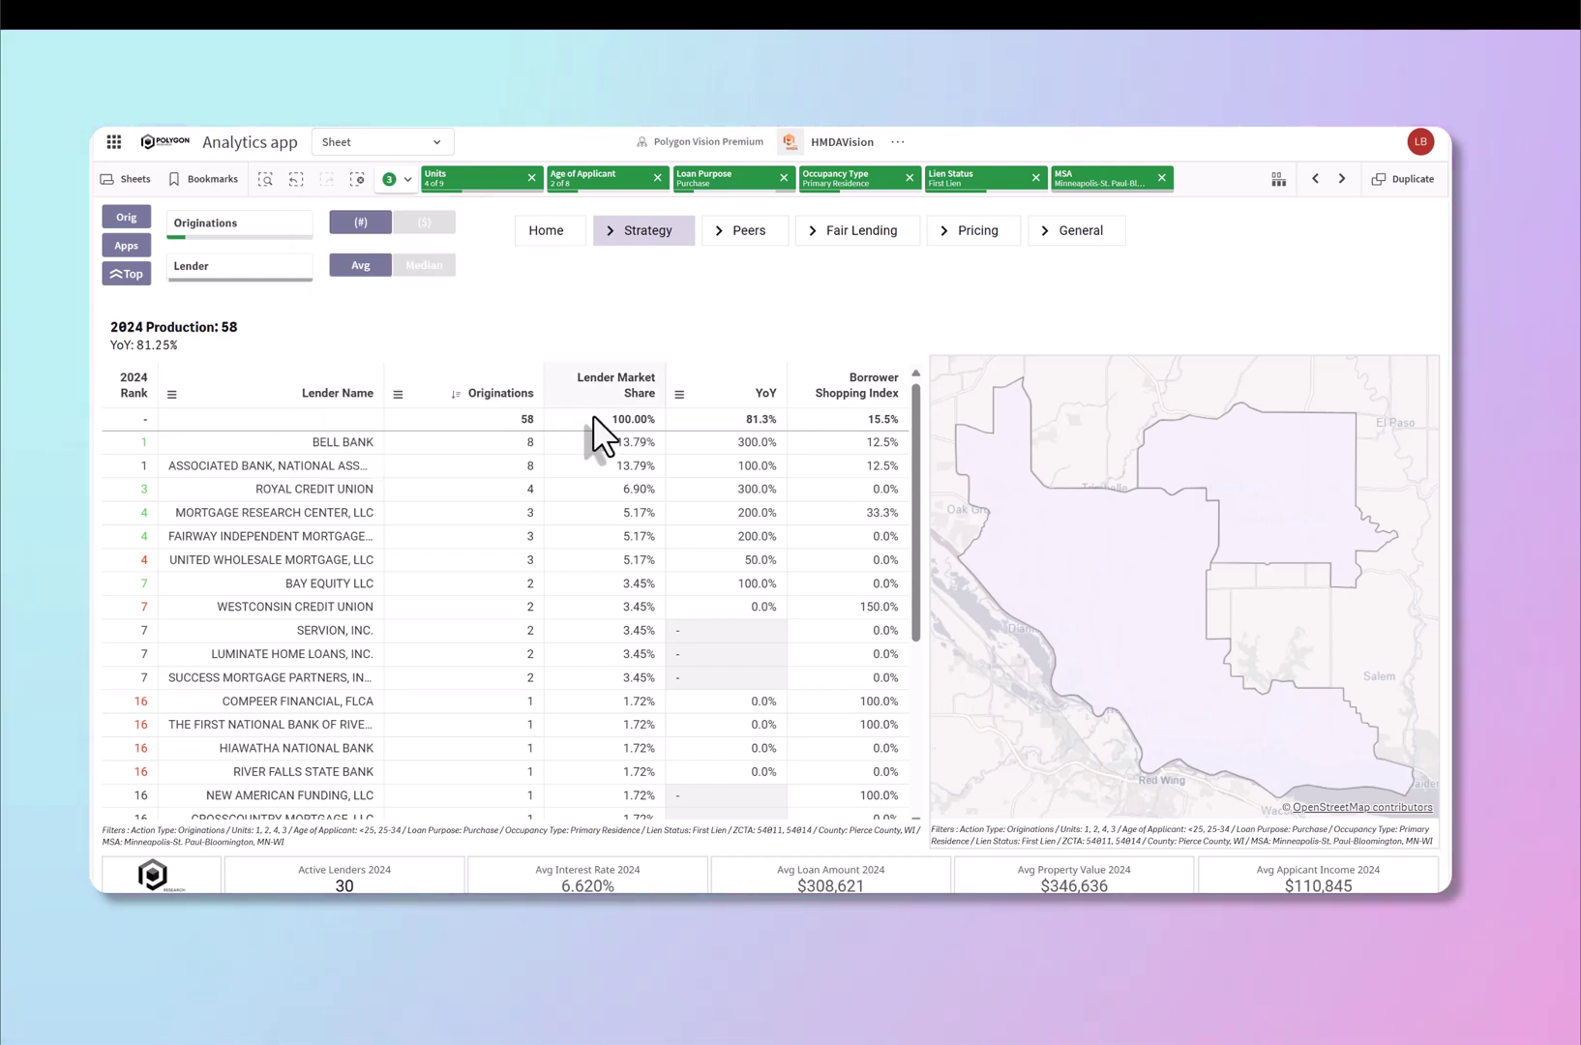